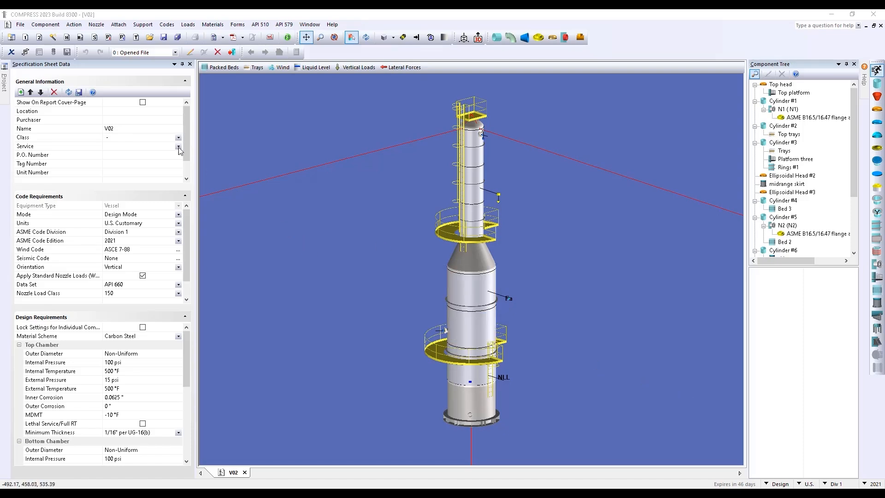
Create a new Division 1 Vessel document, Comp2, from File > New
{"action": "left_click", "coordinate": [20, 25]}
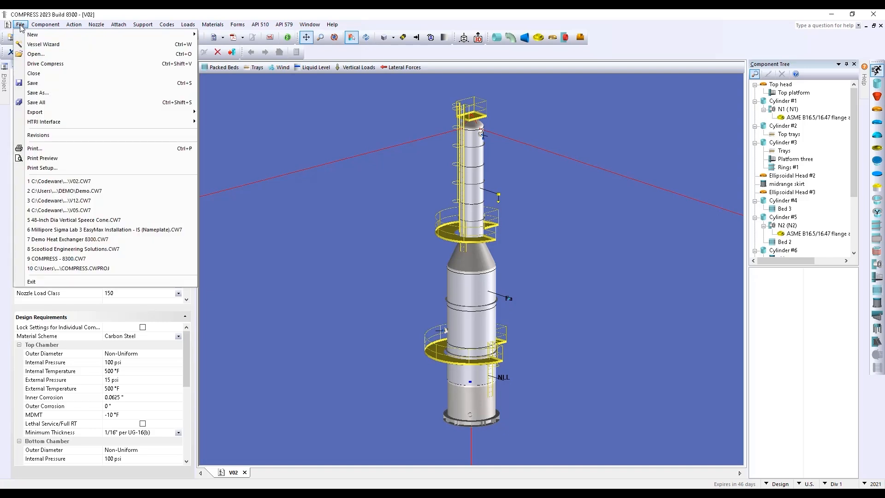
{"action": "mouse_move", "coordinate": [33, 36]}
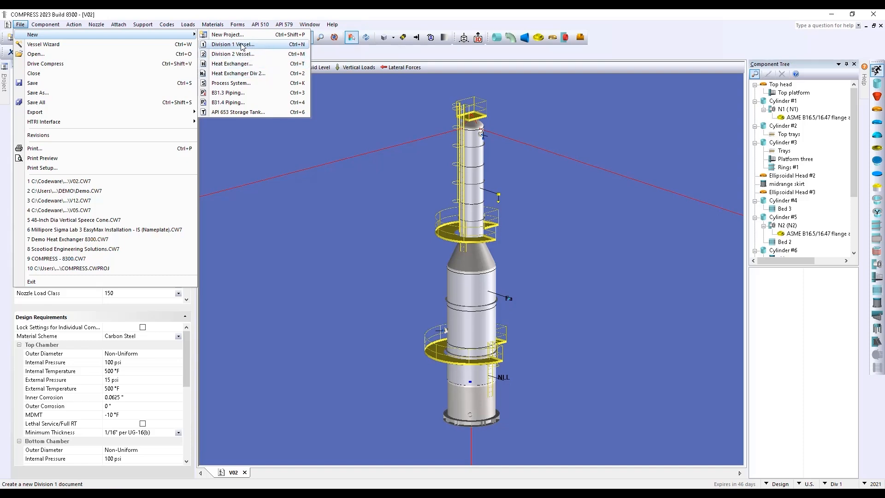
{"action": "left_click", "coordinate": [264, 46]}
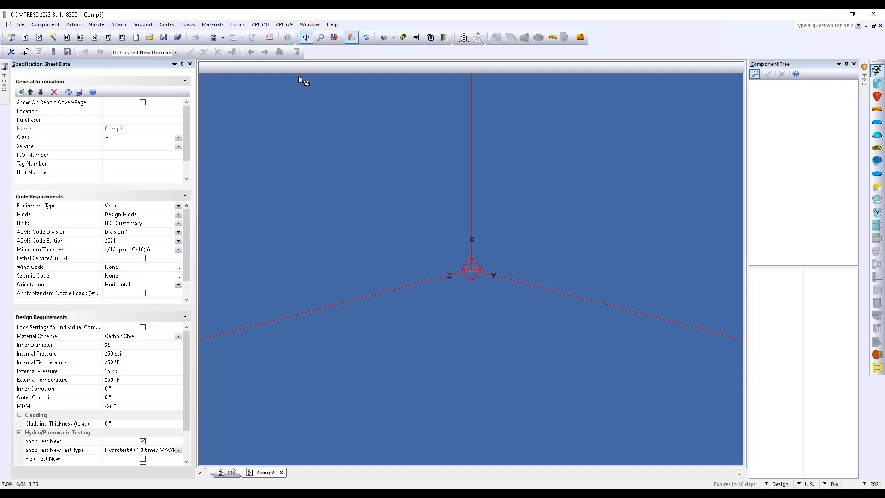
Add a custom P&ID description field to General Information, then show the calculation Mode choices
{"action": "middle_click_drag", "start_coordinate": [358, 212], "coordinate": [387, 230]}
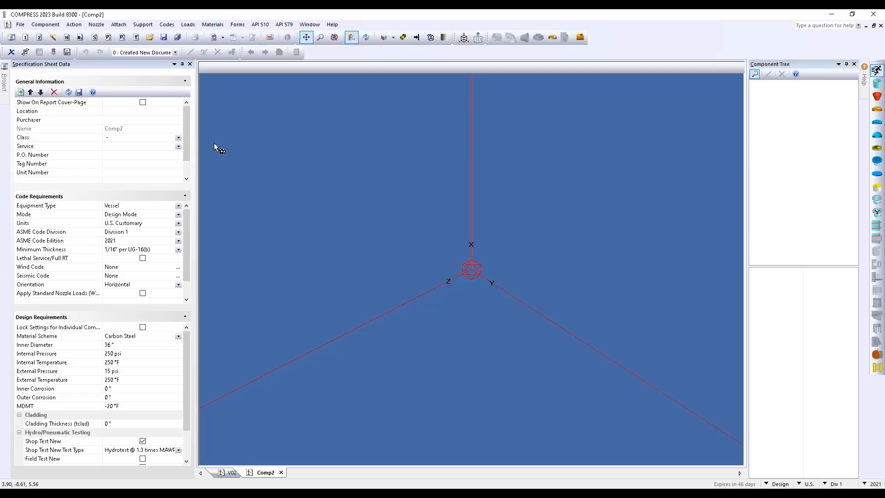
{"action": "left_click", "coordinate": [21, 92]}
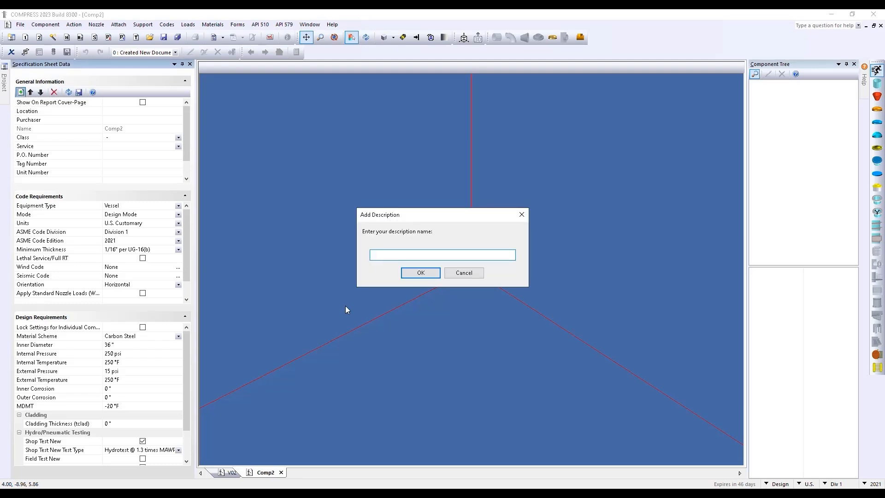
{"action": "type", "text": "P&ID"}
{"action": "key", "text": "Return"}
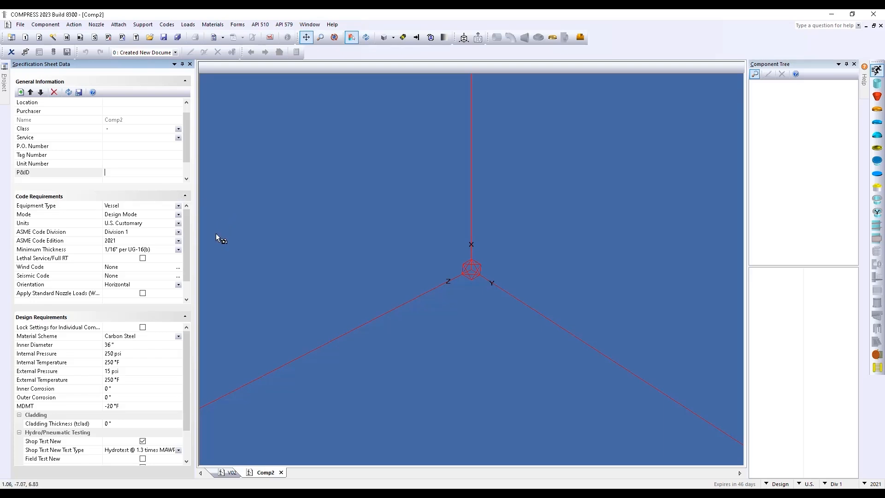
{"action": "left_click", "coordinate": [177, 215]}
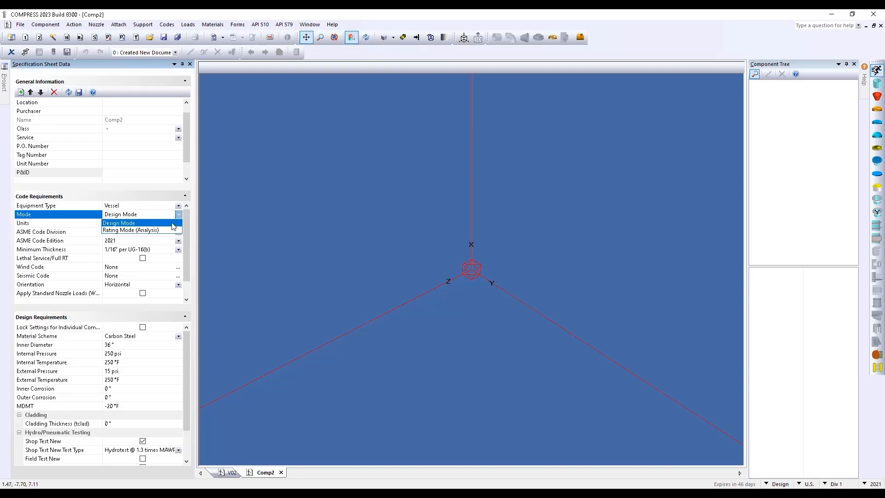
{"action": "left_click", "coordinate": [171, 224]}
{"action": "left_click", "coordinate": [178, 224]}
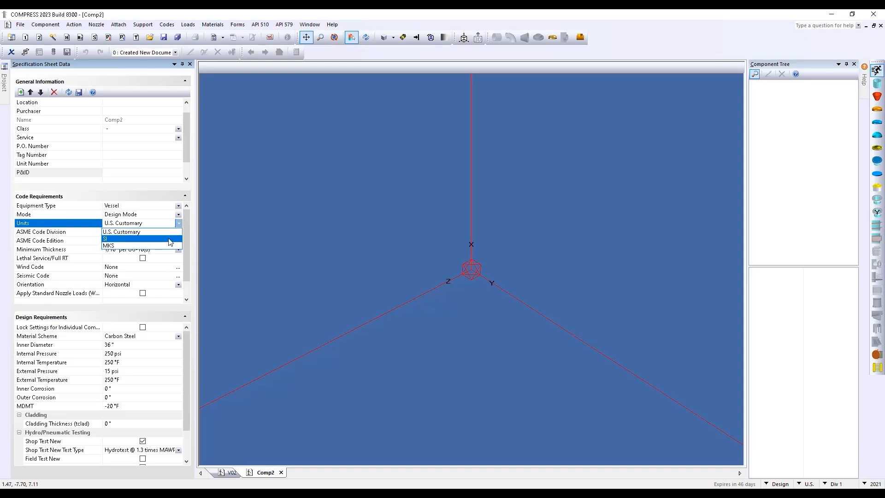
{"action": "left_click", "coordinate": [170, 239]}
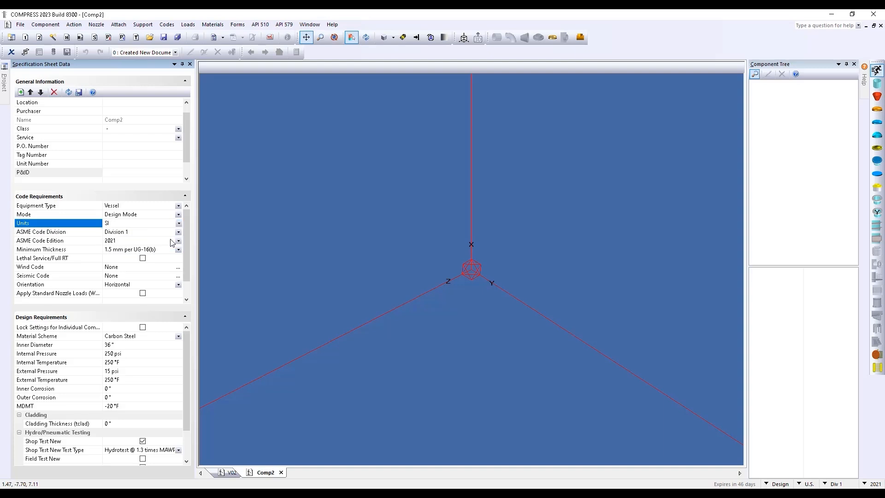
{"action": "left_click", "coordinate": [178, 232]}
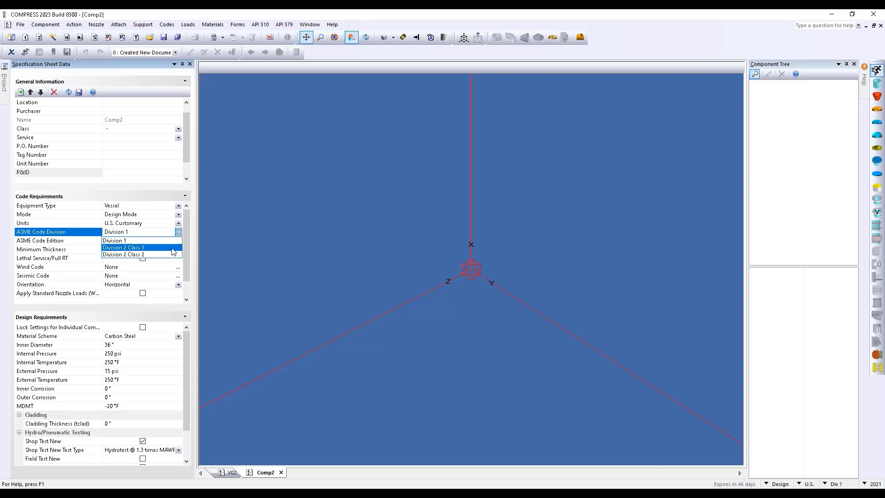
{"action": "left_click", "coordinate": [177, 241]}
{"action": "left_click", "coordinate": [179, 241]}
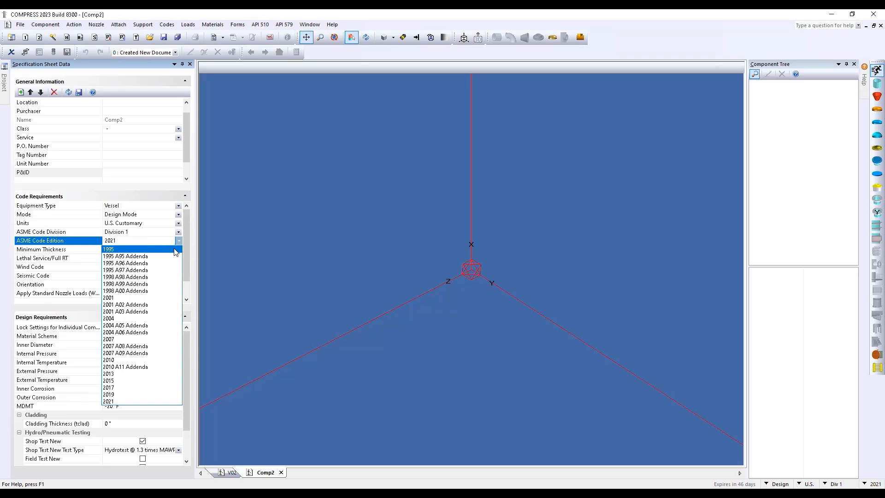
{"action": "left_click", "coordinate": [259, 289]}
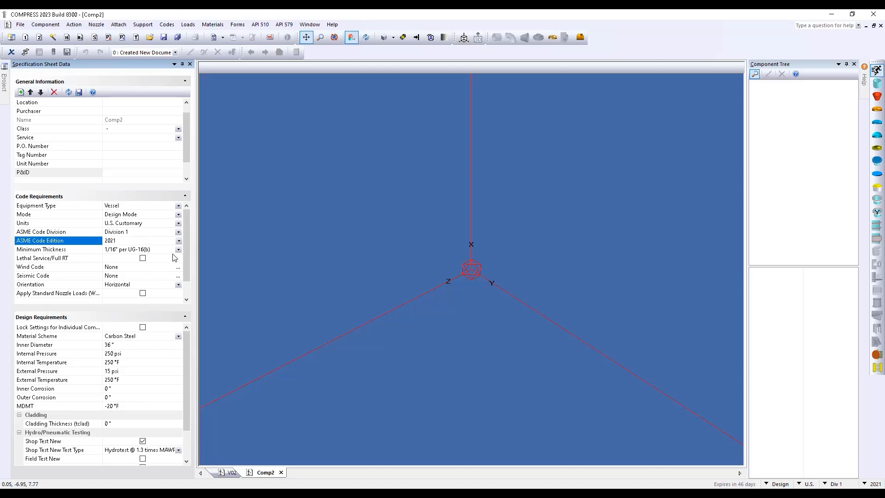
{"action": "left_click", "coordinate": [167, 25]}
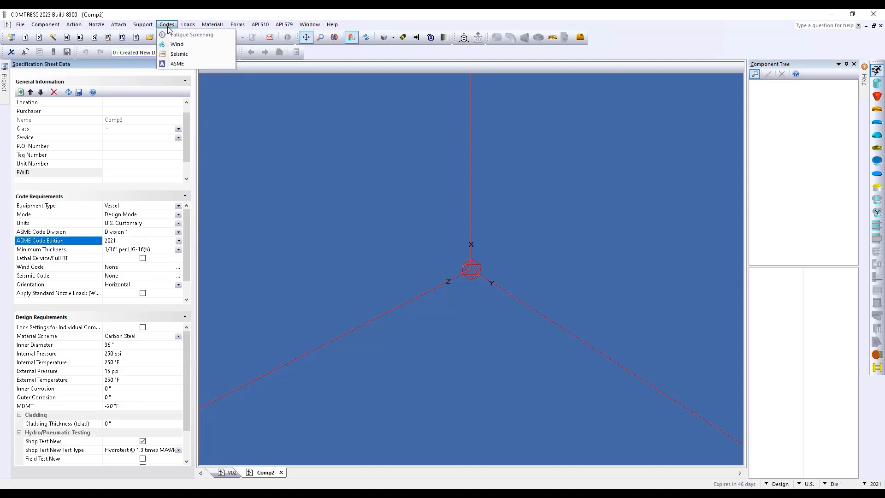
Choose ASCE 7-22 Ground Supported as the vessel's seismic code
{"action": "left_click", "coordinate": [189, 54]}
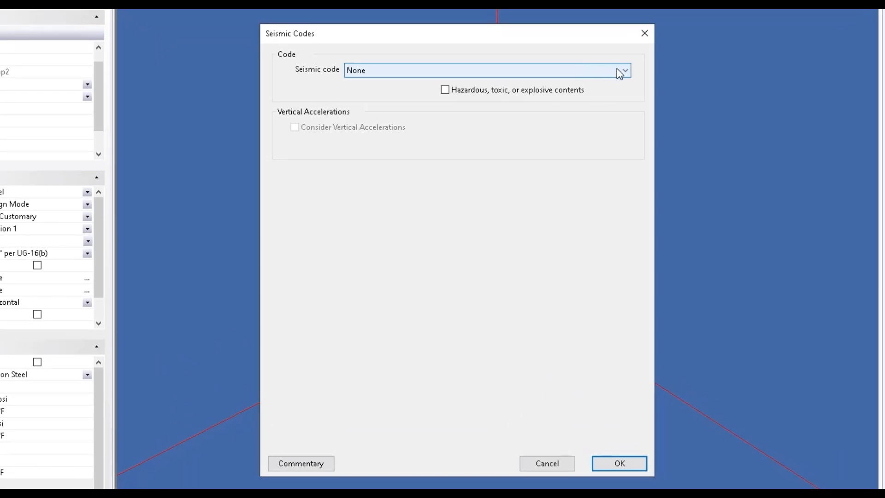
{"action": "left_click", "coordinate": [572, 105]}
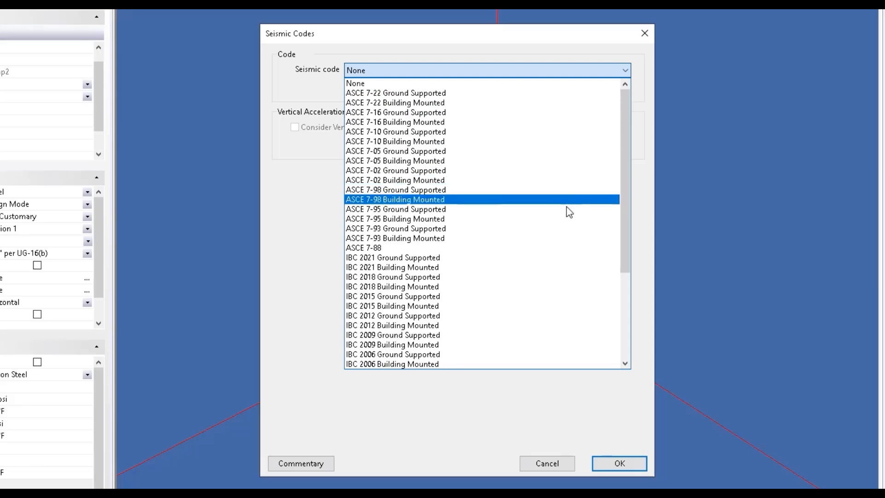
{"action": "scroll", "coordinate": [556, 259], "scroll_direction": "down", "scroll_amount": 5}
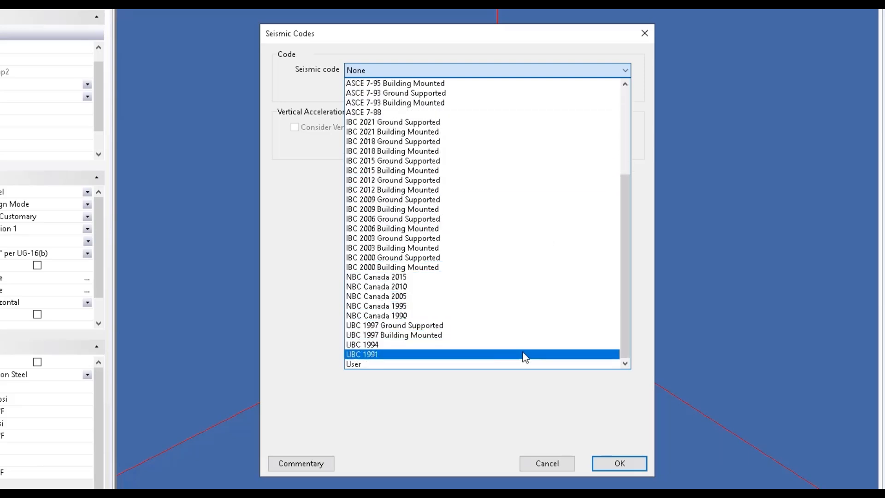
{"action": "scroll", "coordinate": [524, 360], "scroll_direction": "up", "scroll_amount": 5}
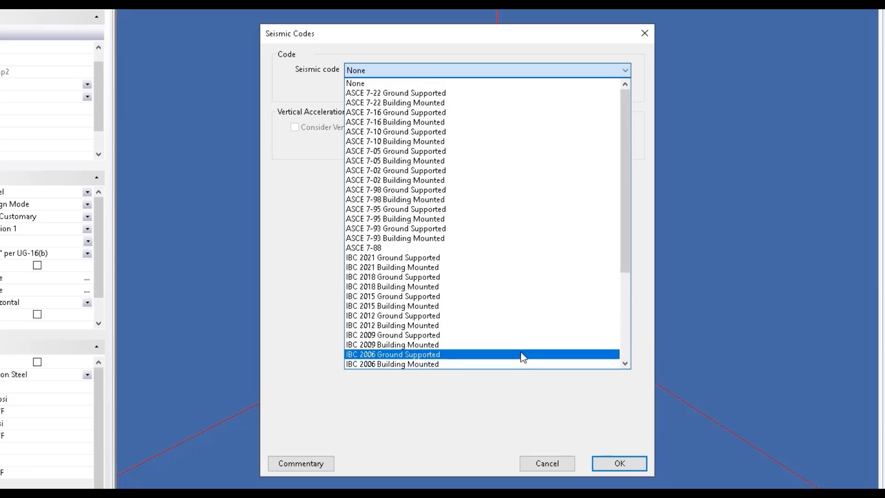
{"action": "left_click", "coordinate": [485, 93]}
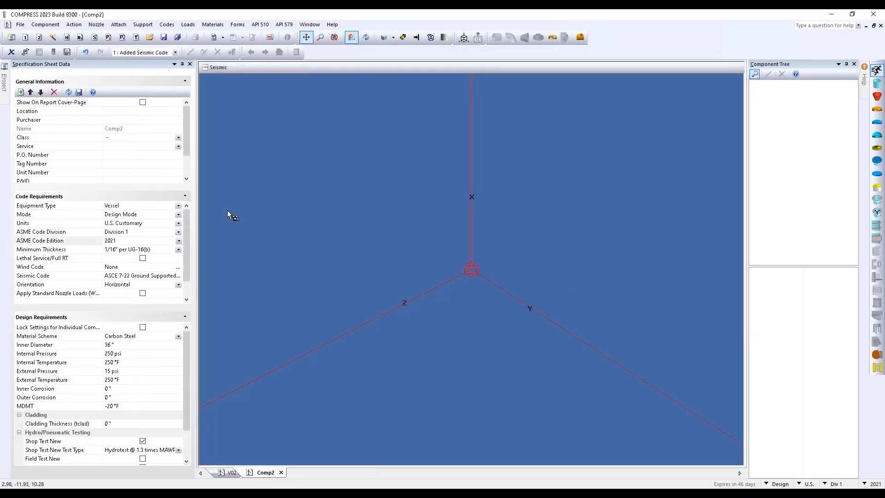
Set the vessel orientation to Vertical and show the Material Scheme options
{"action": "left_click", "coordinate": [178, 284]}
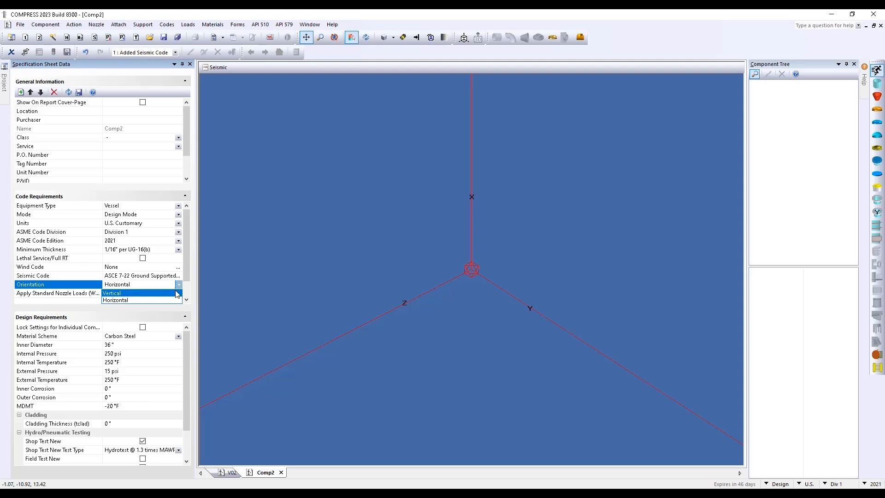
{"action": "left_click", "coordinate": [121, 293]}
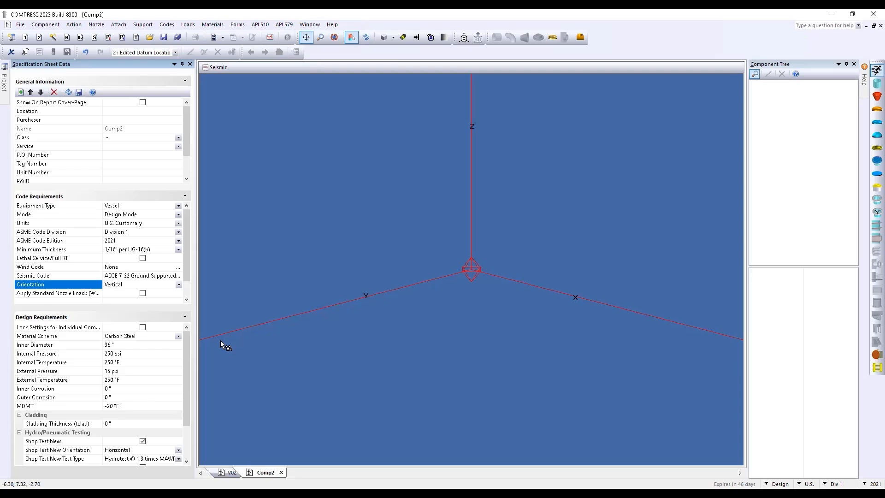
{"action": "left_click", "coordinate": [178, 336]}
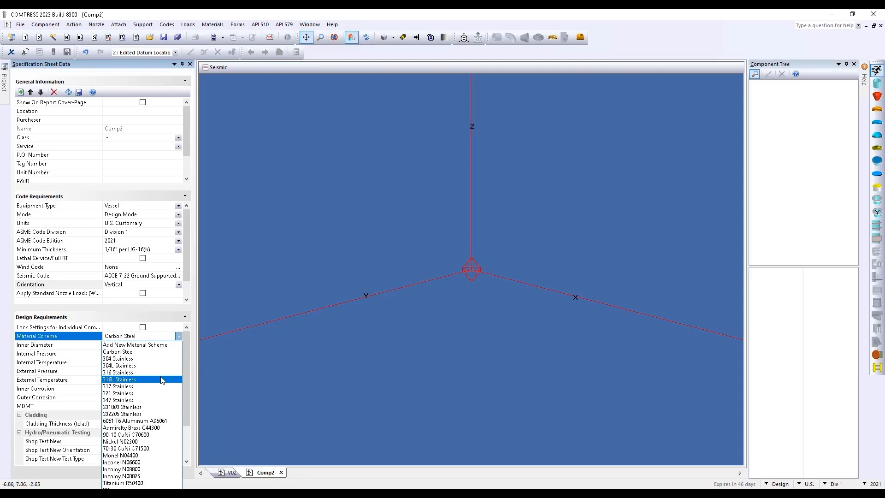
Keep Carbon Steel and the 36" inner diameter, and enter 0 psi external pressure
{"action": "left_click", "coordinate": [143, 352]}
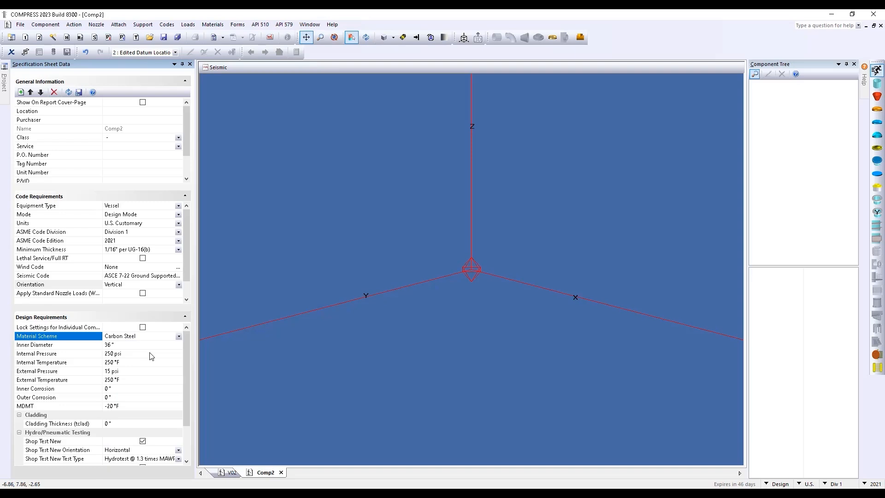
{"action": "left_click", "coordinate": [151, 345]}
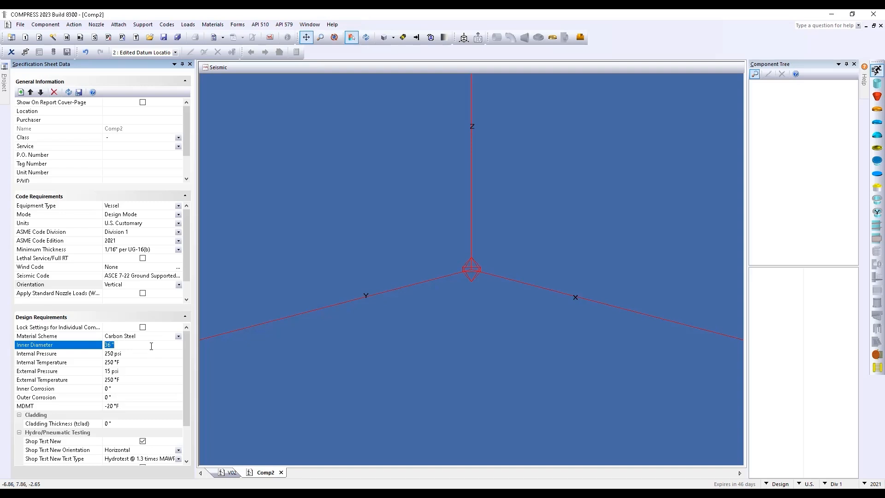
{"action": "key", "text": "Return"}
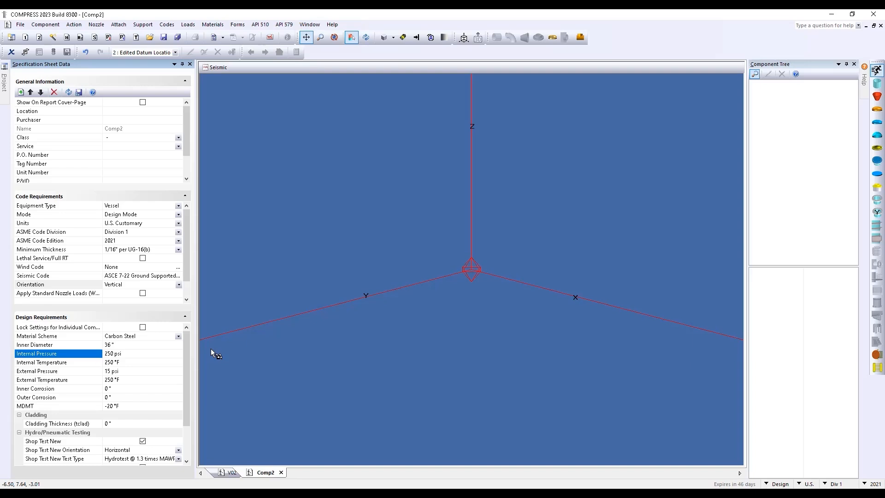
{"action": "key", "text": "Return"}
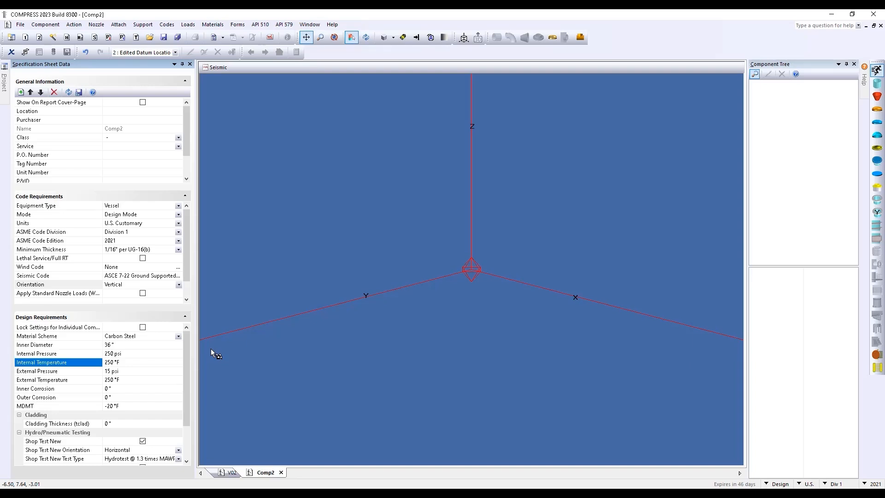
{"action": "key", "text": "Return"}
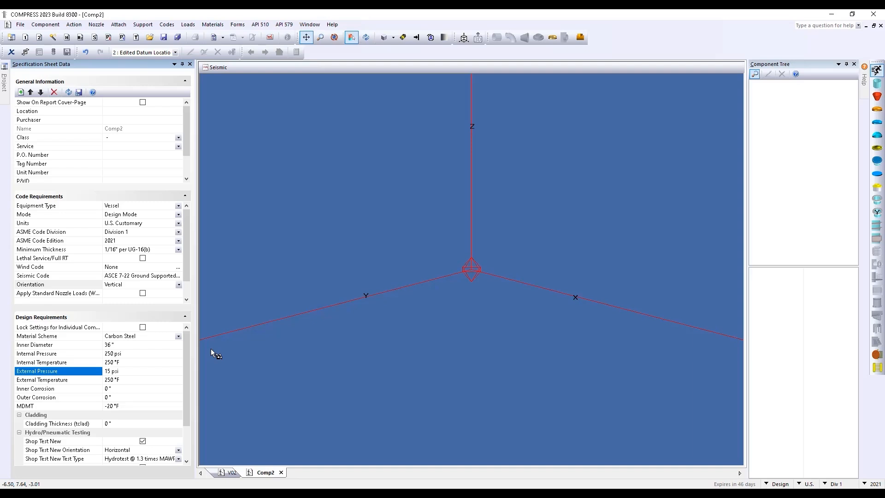
{"action": "type", "text": "0"}
{"action": "key", "text": "Return"}
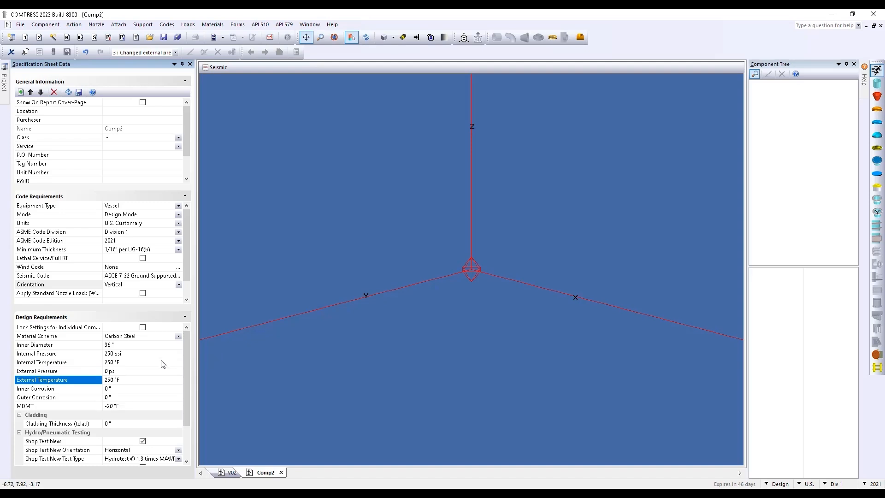
Set external pressure to 15 psi, external temperature 100C (212 °F), and inner corrosion 0.0625"
{"action": "left_click", "coordinate": [152, 371]}
{"action": "type", "text": "15"}
{"action": "key", "text": "Return"}
{"action": "type", "text": "100C"}
{"action": "key", "text": "Return"}
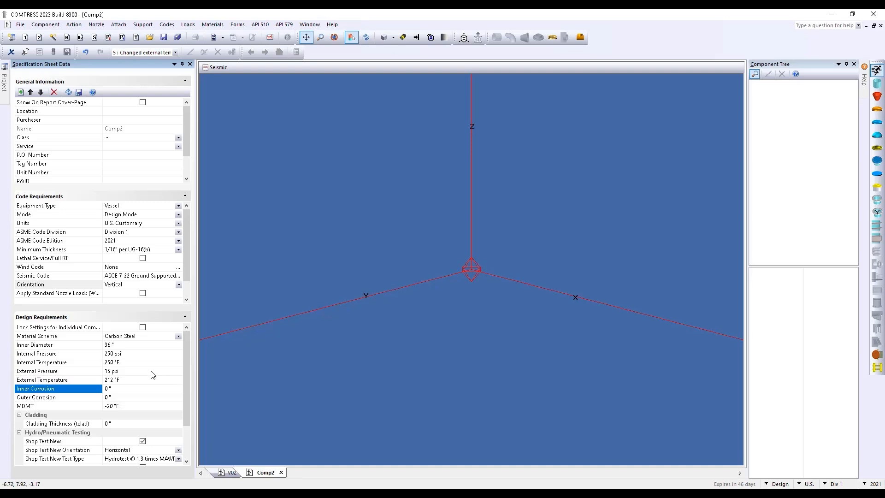
{"action": "type", "text": "0625"}
{"action": "key", "text": "Return"}
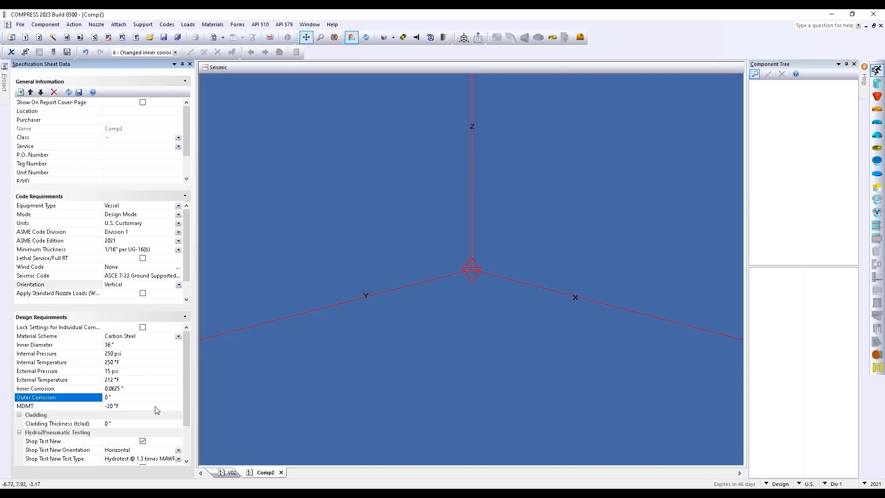
Review the MDMT and cladding thickness values in the design data
{"action": "left_click_drag", "start_coordinate": [185, 396], "coordinate": [185, 408]}
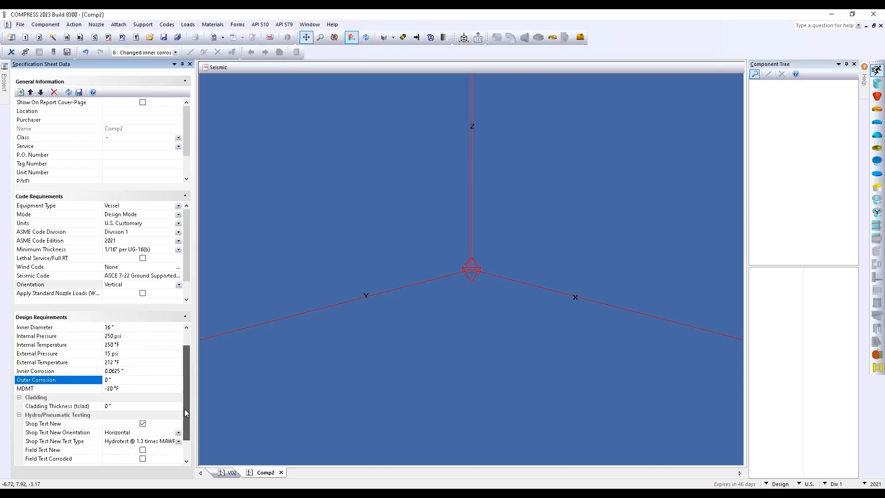
{"action": "left_click", "coordinate": [129, 389]}
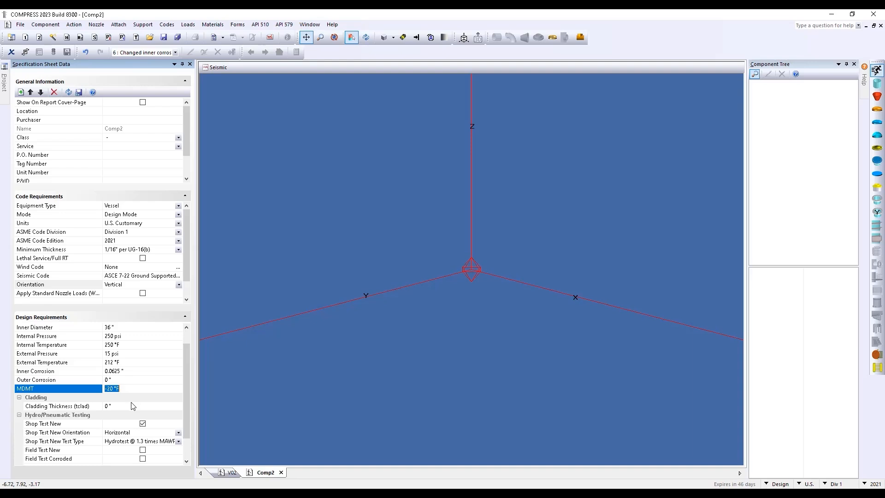
{"action": "left_click", "coordinate": [131, 406]}
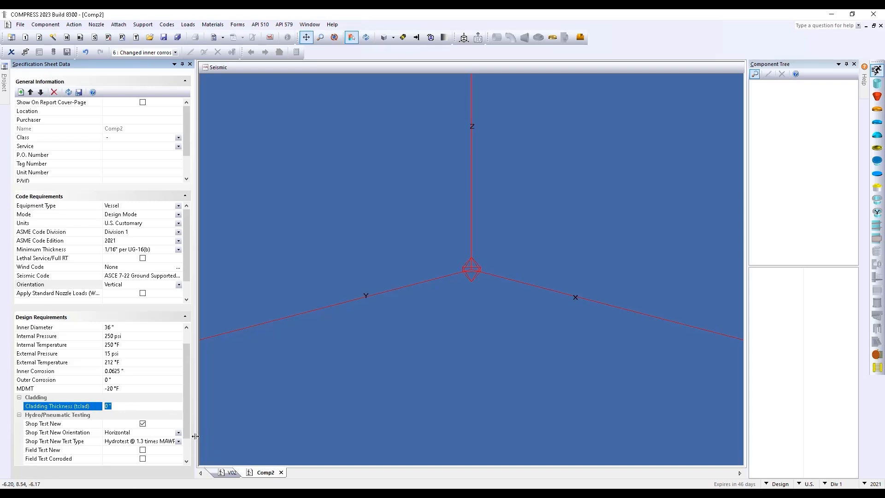
Widen the sheet data, keep hydrotest at 1.3 times MAWP, and leave Field Test Corroded unchecked
{"action": "left_click_drag", "start_coordinate": [197, 440], "coordinate": [235, 443]}
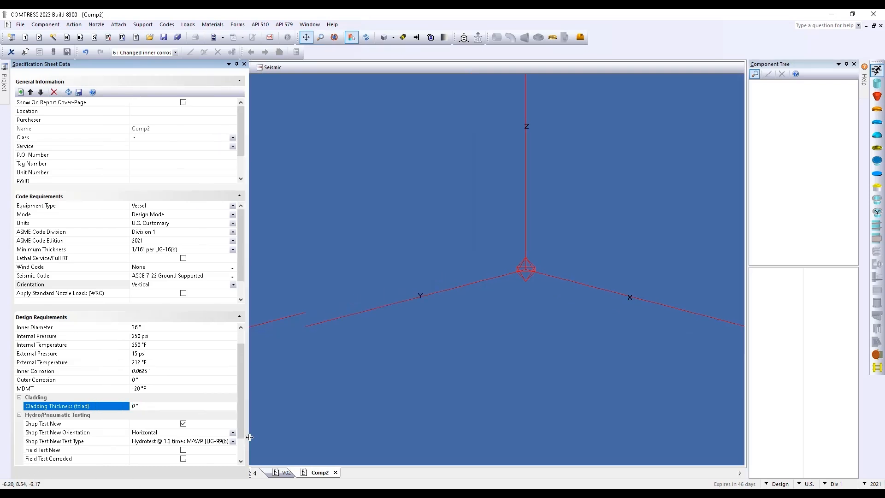
{"action": "left_click", "coordinate": [233, 441]}
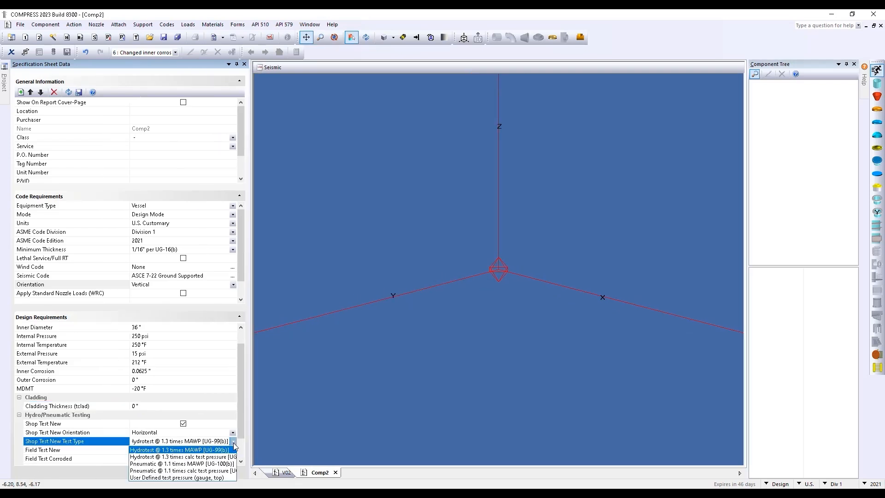
{"action": "left_click", "coordinate": [200, 451]}
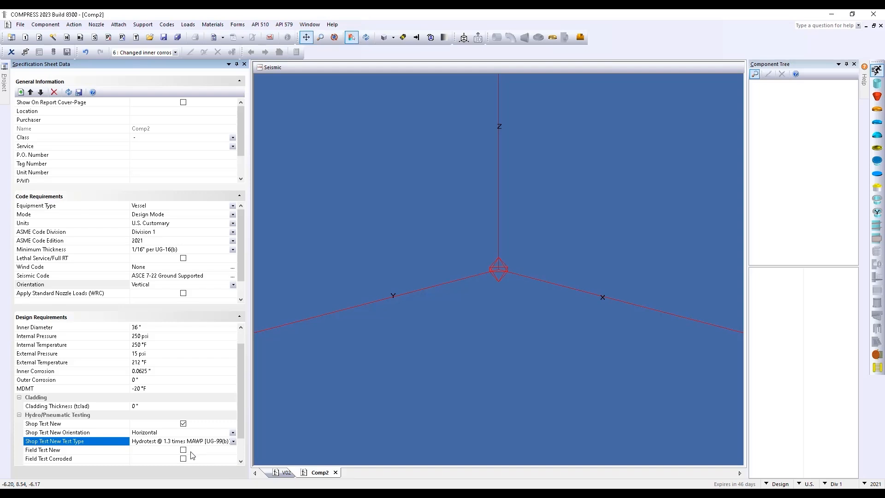
{"action": "left_click", "coordinate": [183, 459]}
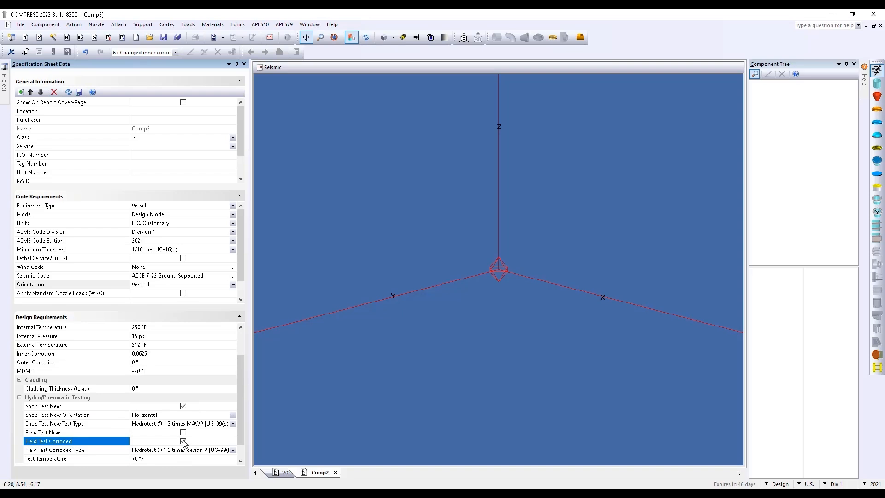
{"action": "left_click", "coordinate": [183, 441]}
{"action": "scroll", "coordinate": [314, 445], "scroll_direction": "down", "scroll_amount": 4}
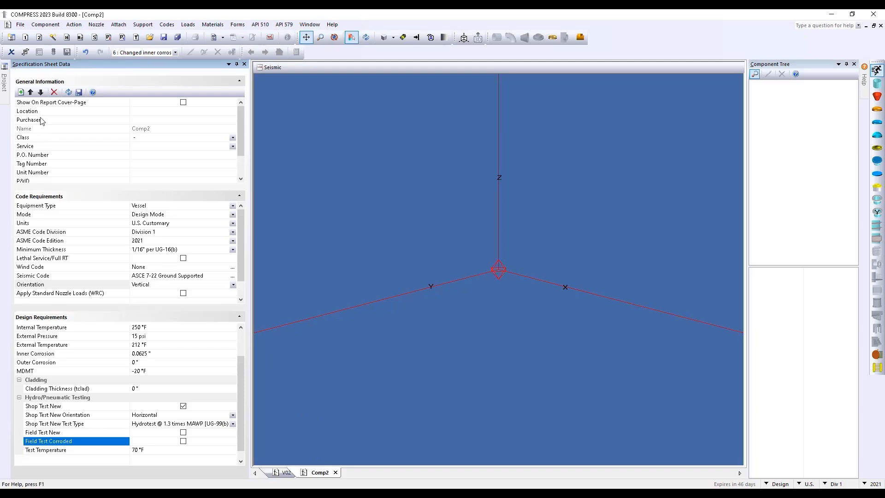
{"action": "scroll", "coordinate": [145, 378], "scroll_direction": "up", "scroll_amount": 2}
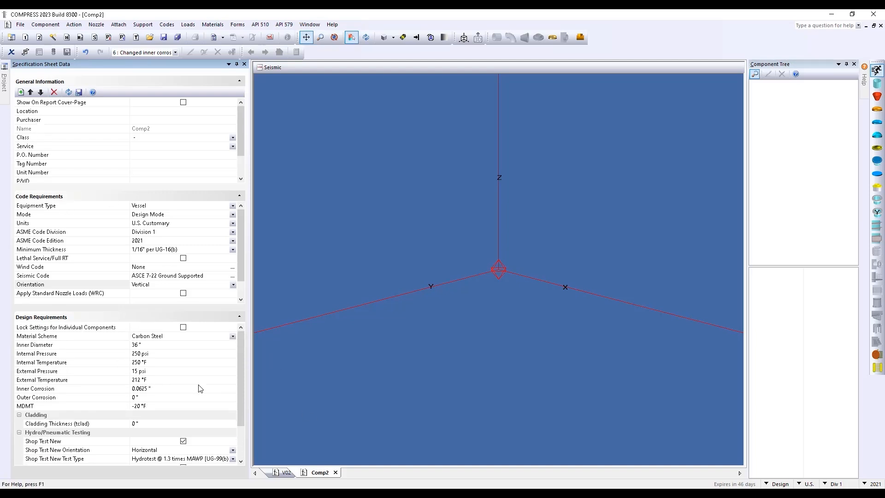
{"action": "left_click_drag", "start_coordinate": [524, 299], "coordinate": [518, 383]}
{"action": "scroll", "coordinate": [522, 373], "scroll_direction": "down", "scroll_amount": 2}
{"action": "scroll", "coordinate": [516, 386], "scroll_direction": "down", "scroll_amount": 1}
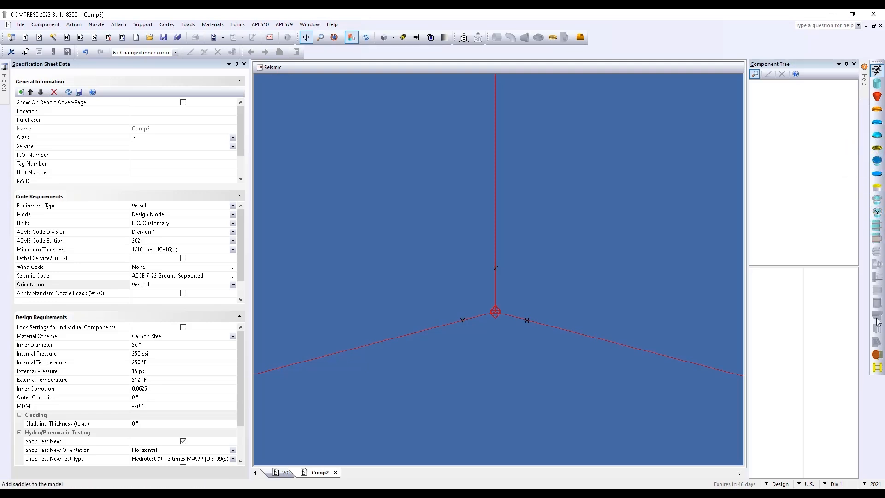
{"action": "left_click", "coordinate": [877, 341]}
Add Cylinder #1 (SA-516 70, 36" ID, 96" long) and open its Cylinder dialog
{"action": "left_click", "coordinate": [877, 84]}
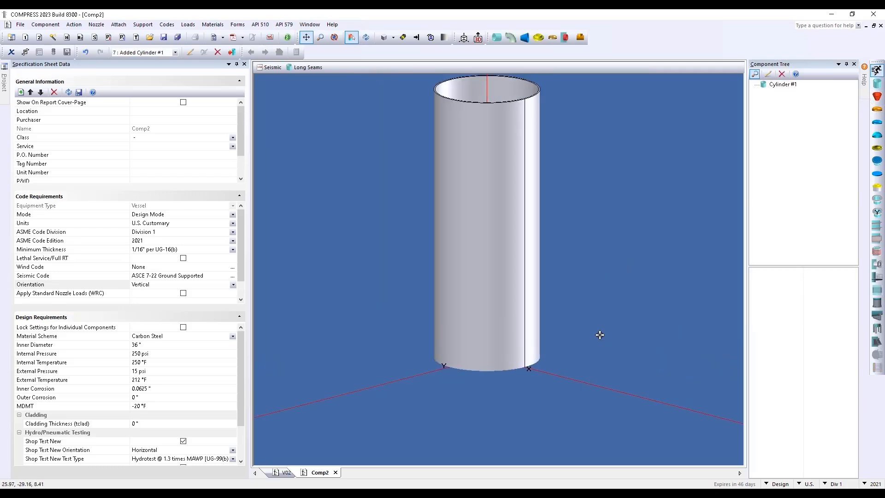
{"action": "scroll", "coordinate": [599, 335], "scroll_direction": "down", "scroll_amount": 3}
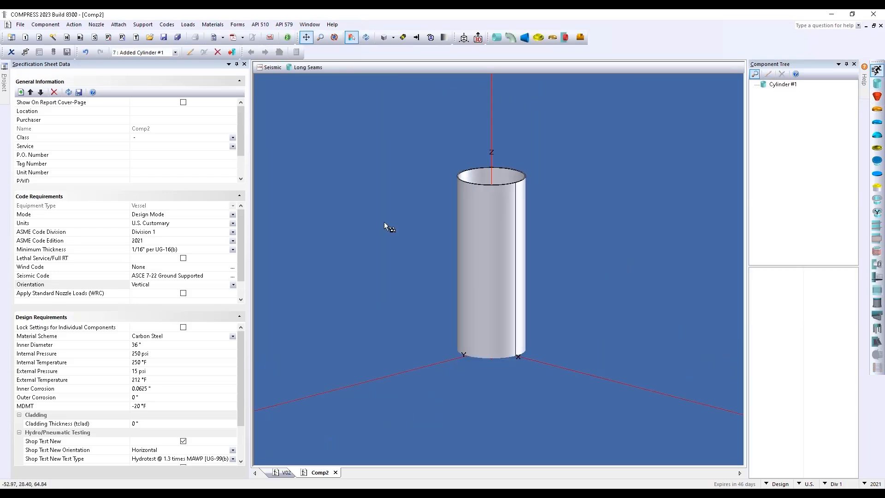
{"action": "scroll", "coordinate": [616, 329], "scroll_direction": "down", "scroll_amount": 3}
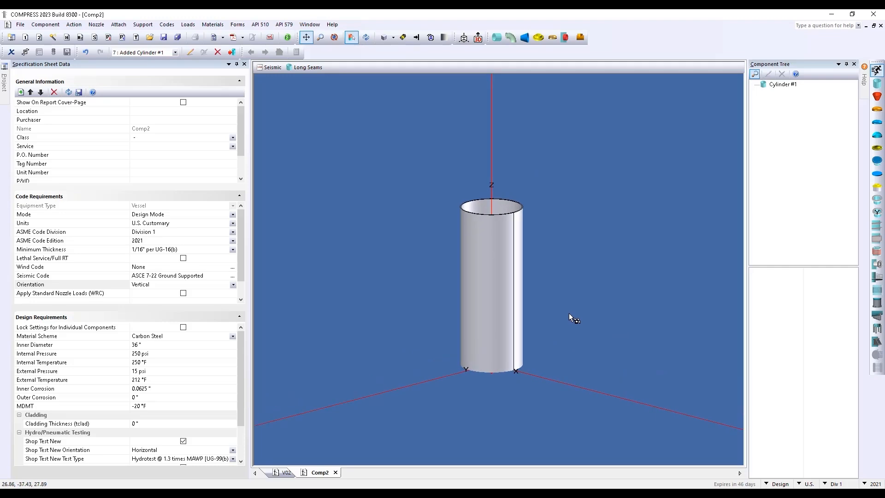
{"action": "left_click", "coordinate": [499, 265]}
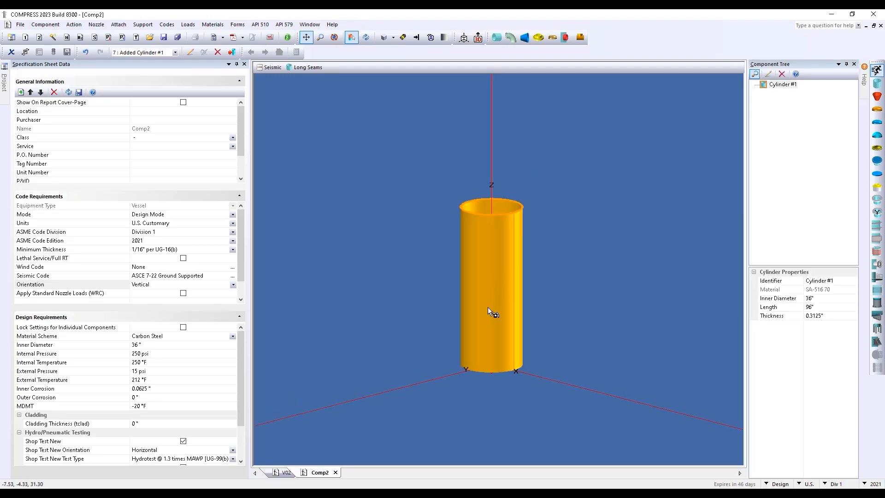
{"action": "double_click", "coordinate": [493, 261]}
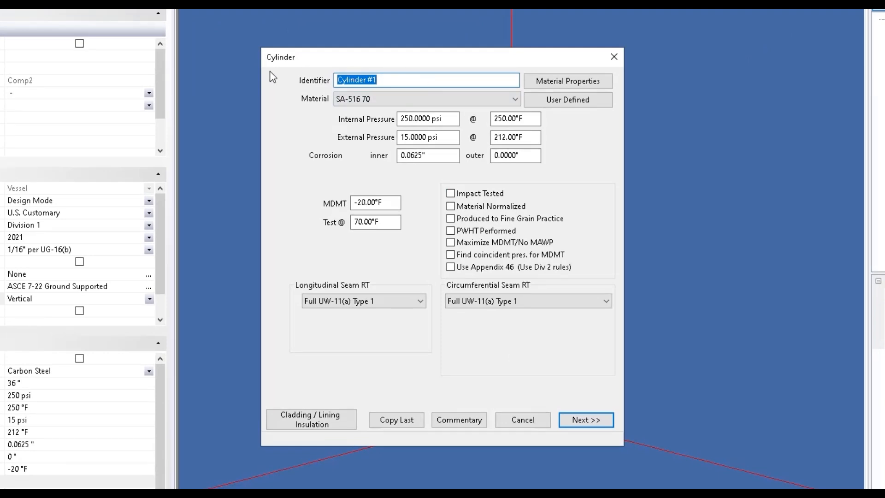
Browse the shell material list, leaving SA-516 70 selected
{"action": "left_click", "coordinate": [516, 100]}
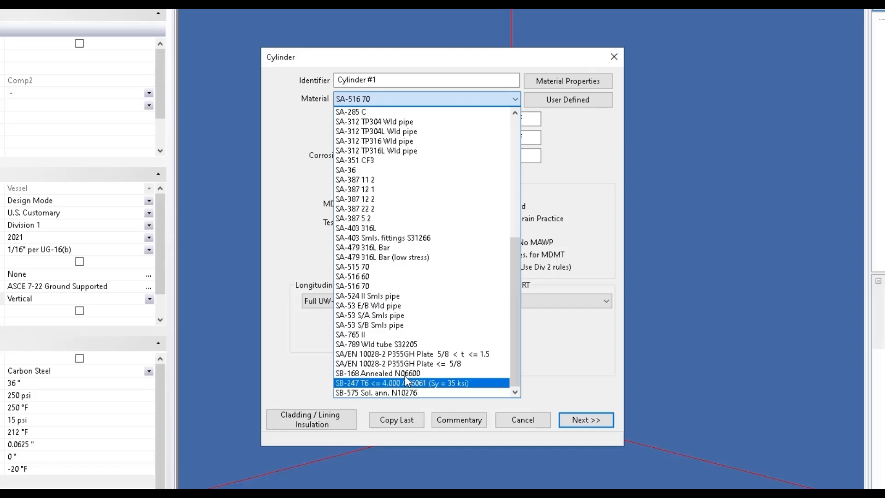
{"action": "scroll", "coordinate": [408, 337], "scroll_direction": "up", "scroll_amount": 4}
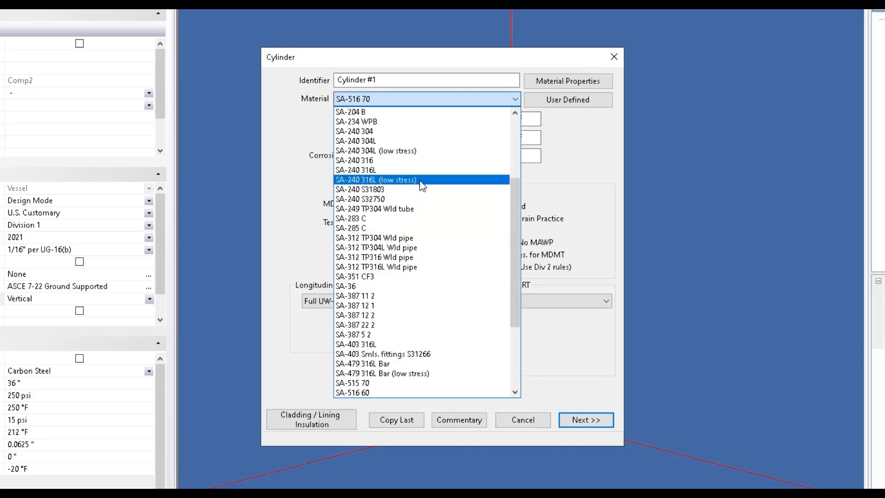
{"action": "scroll", "coordinate": [423, 203], "scroll_direction": "up", "scroll_amount": 4}
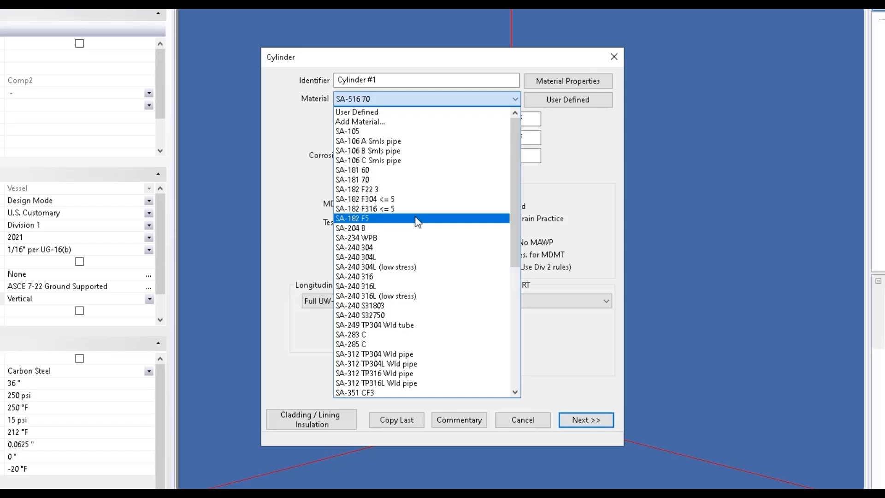
{"action": "left_click", "coordinate": [371, 121]}
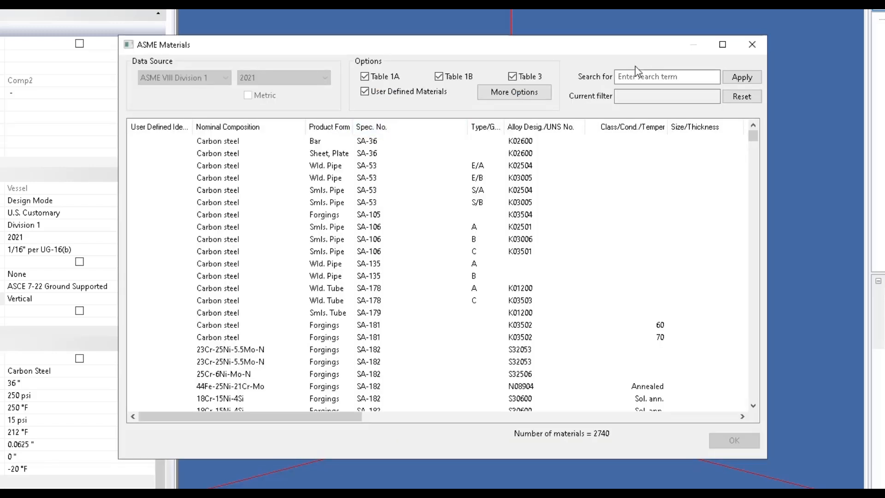
{"action": "left_click", "coordinate": [637, 77]}
{"action": "type", "text": "SA-36"}
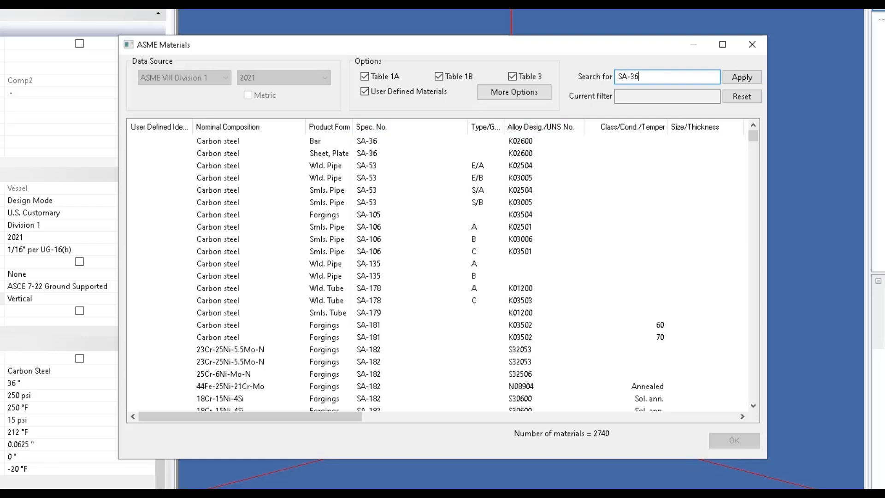
{"action": "key", "text": "Return"}
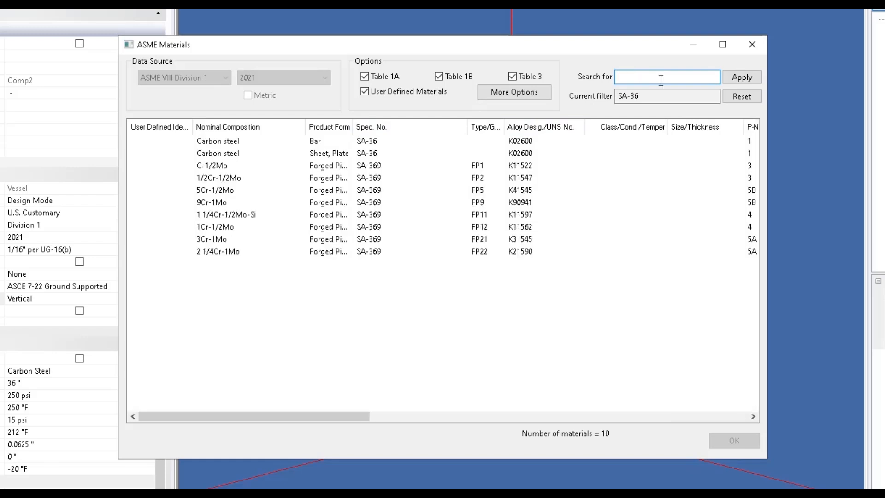
{"action": "left_click", "coordinate": [752, 44]}
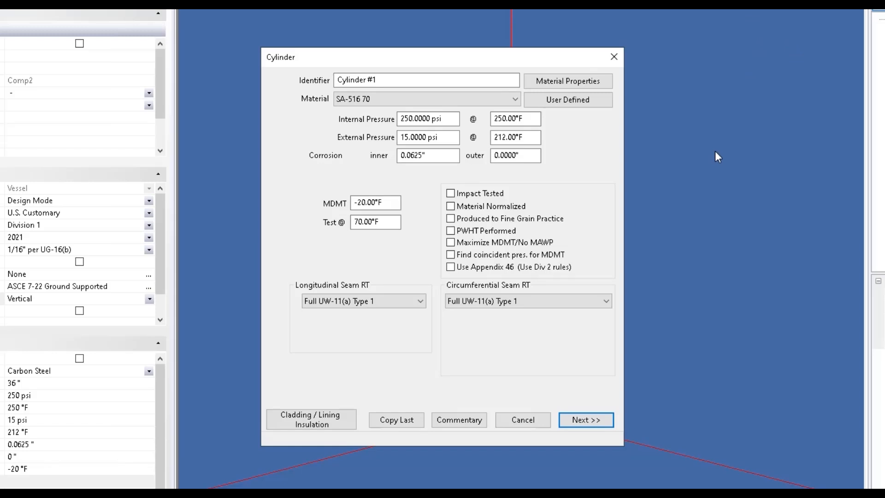
{"action": "left_click", "coordinate": [606, 82]}
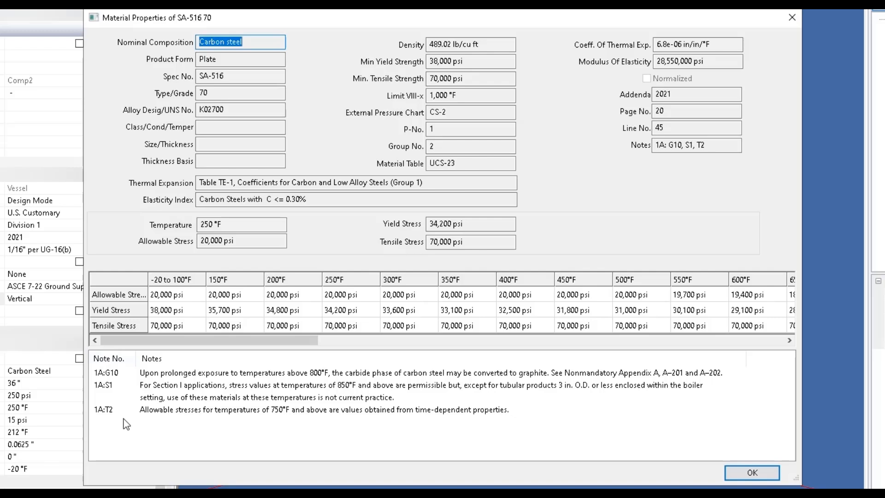
{"action": "left_click", "coordinate": [771, 472]}
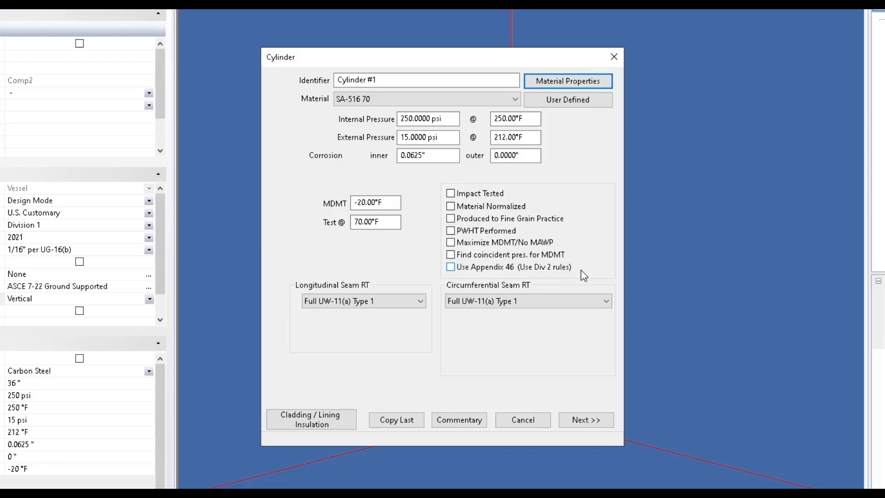
Keep Full UW-11(a) Type 1 seam radiography and review the 36" diameter and 96" length
{"action": "left_click", "coordinate": [418, 298]}
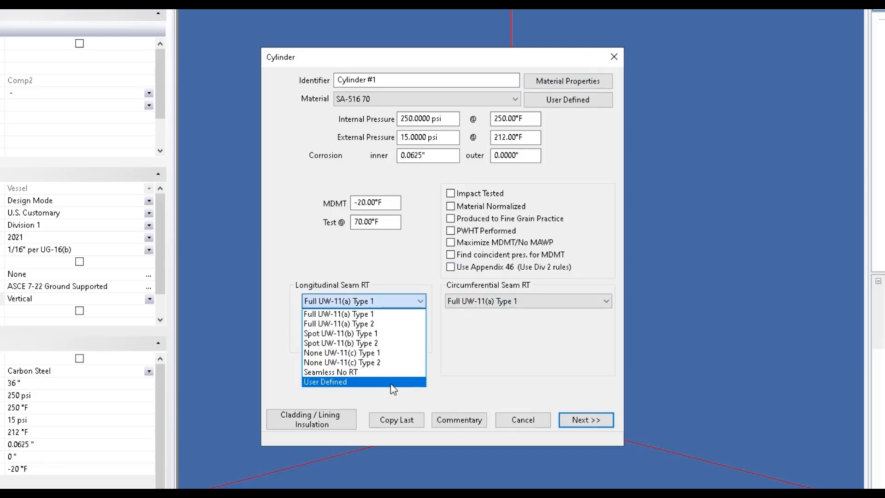
{"action": "left_click", "coordinate": [415, 317]}
{"action": "left_click", "coordinate": [581, 422]}
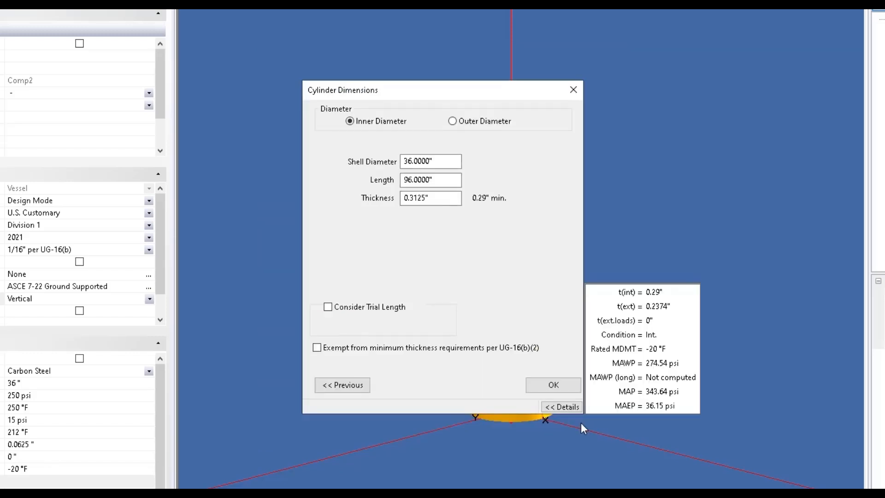
{"action": "left_click", "coordinate": [456, 160]}
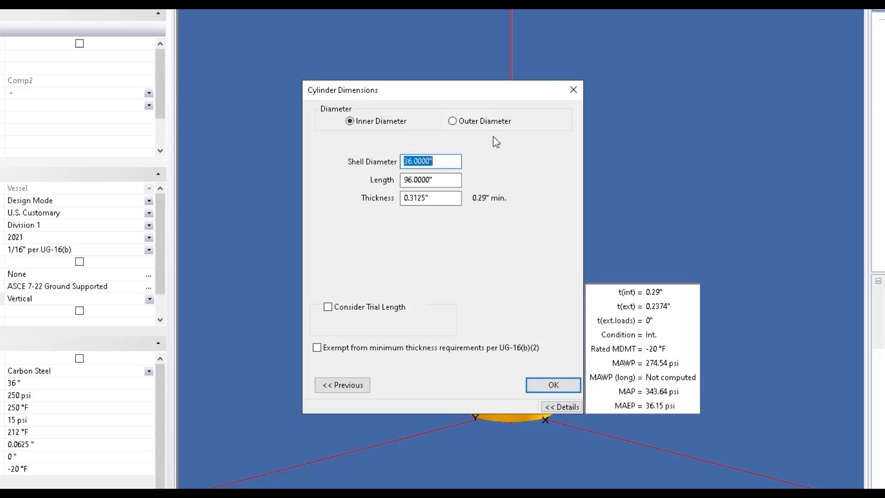
{"action": "left_click", "coordinate": [445, 180]}
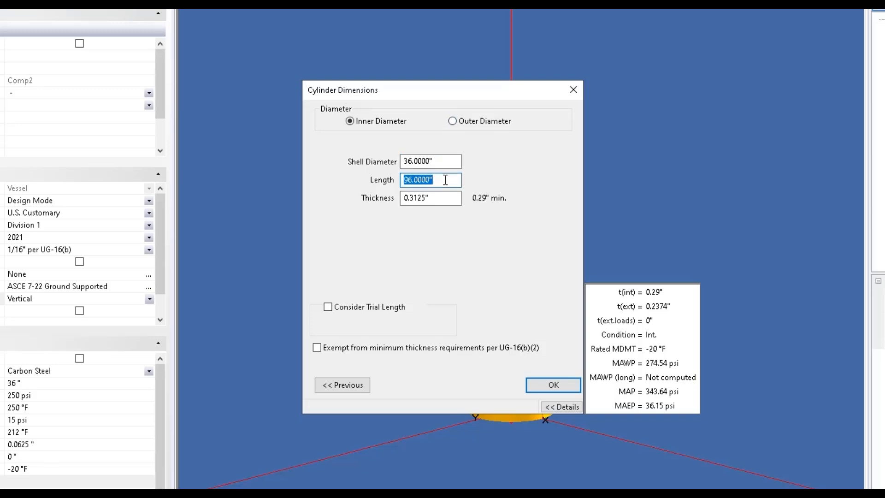
{"action": "key", "text": "Tab"}
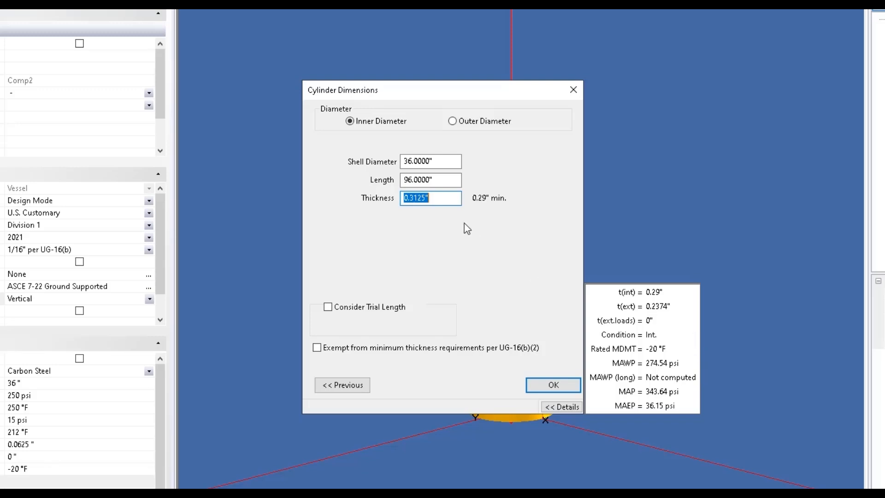
Set the shell thickness to 0.5" (after trying 0.25") and accept the cylinder
{"action": "left_click", "coordinate": [451, 201]}
{"action": "left_click_drag", "start_coordinate": [452, 200], "coordinate": [392, 202]}
{"action": "type", "text": ".25"}
{"action": "key", "text": "Tab"}
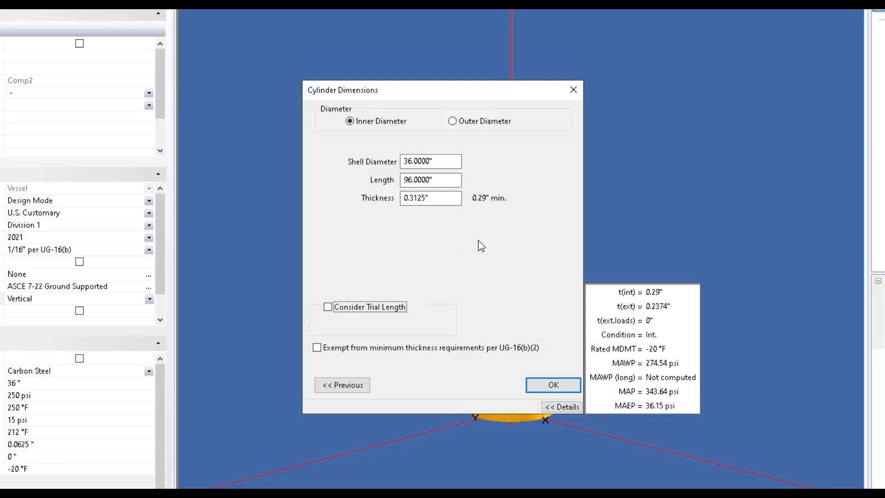
{"action": "left_click", "coordinate": [440, 199]}
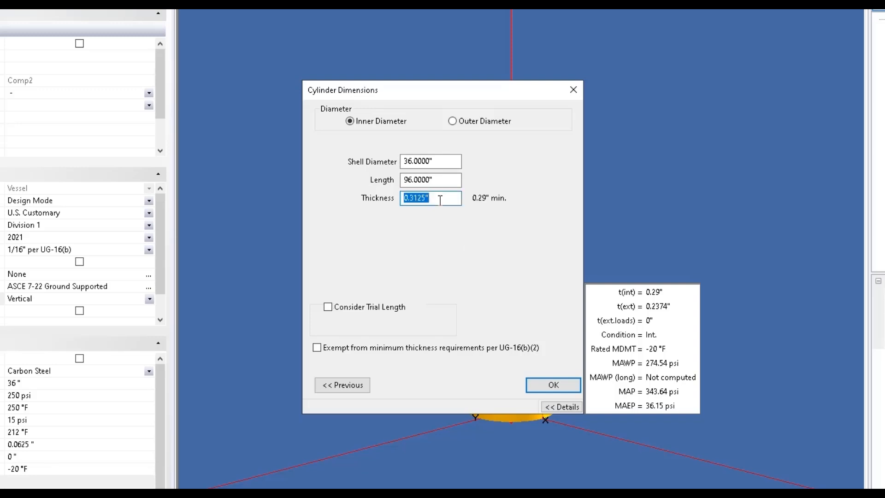
{"action": "type", "text": ".5"}
{"action": "key", "text": "Tab"}
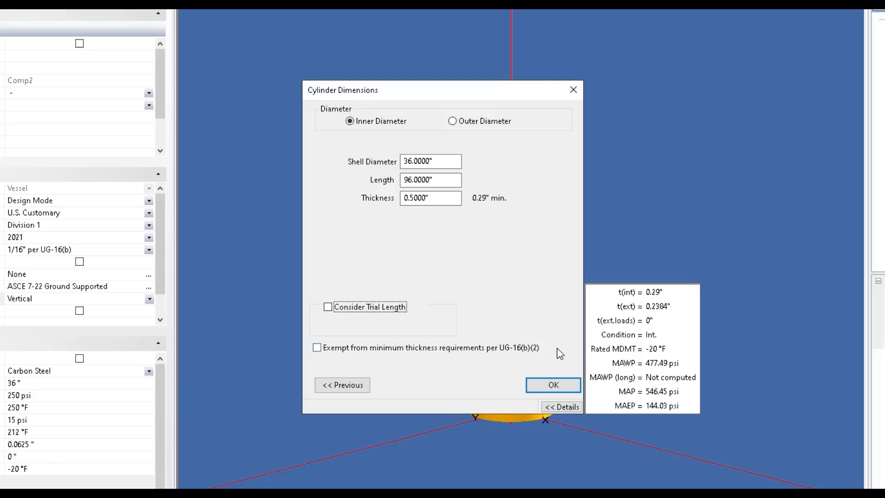
{"action": "left_click", "coordinate": [560, 381]}
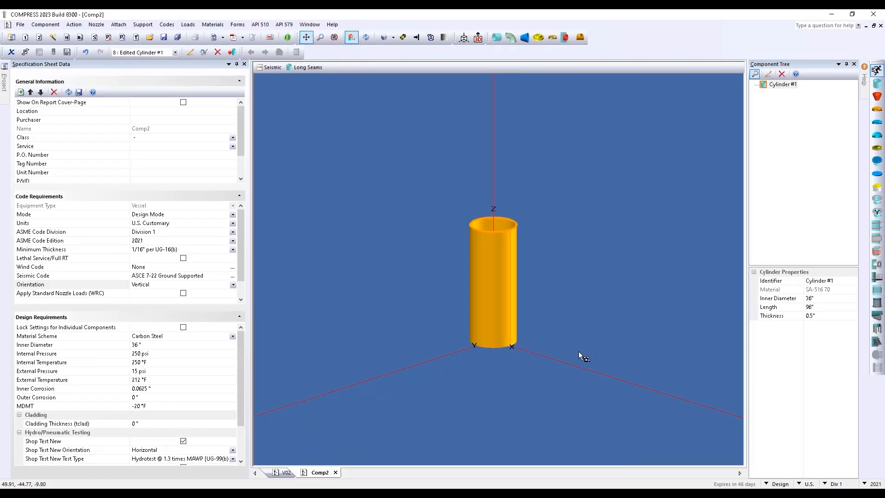
Add Cylinder #2 on top of the first cylinder
{"action": "left_click", "coordinate": [878, 84]}
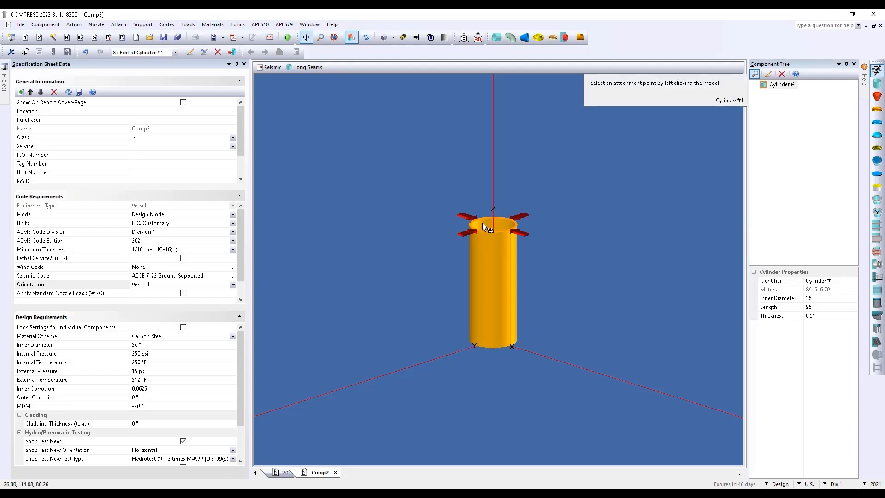
{"action": "left_click", "coordinate": [494, 231]}
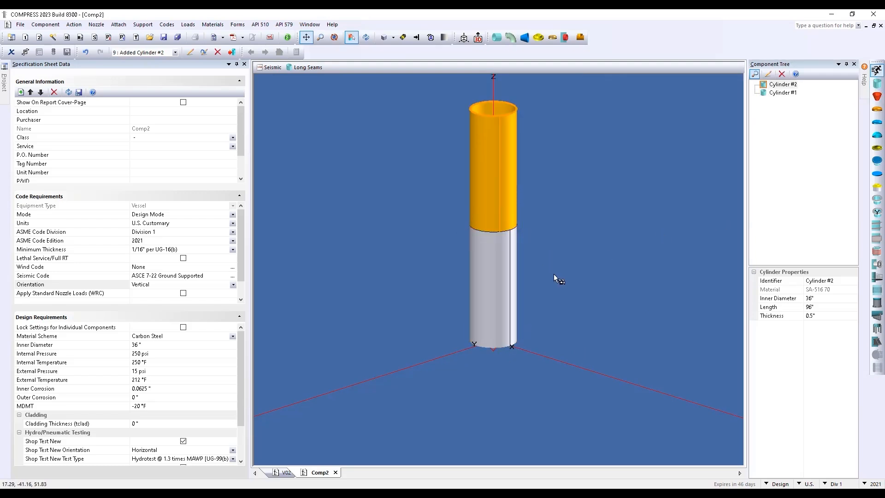
{"action": "left_click", "coordinate": [546, 309]}
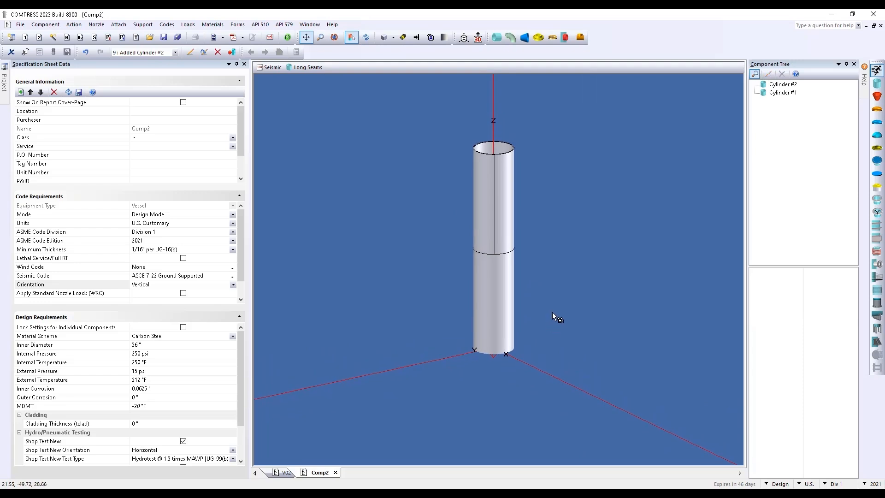
{"action": "scroll", "coordinate": [553, 311], "scroll_direction": "up", "scroll_amount": 2}
{"action": "middle_click_drag", "start_coordinate": [557, 307], "coordinate": [563, 298]}
{"action": "left_click_drag", "start_coordinate": [558, 304], "coordinate": [556, 328]}
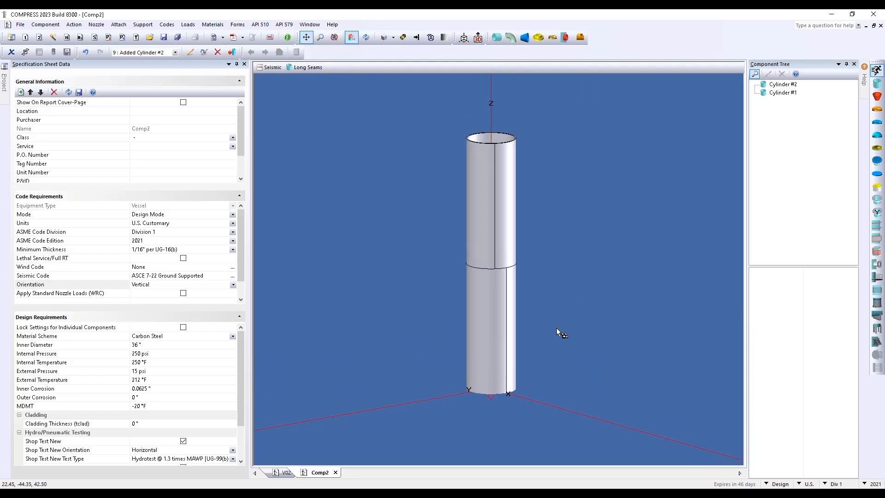
Cap the vessel with ellipsoidal heads at the top and bottom
{"action": "left_click", "coordinate": [877, 109]}
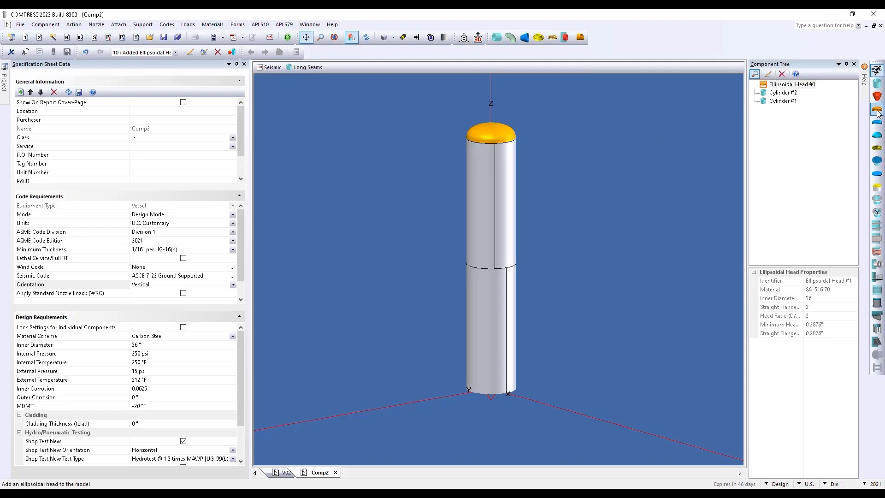
{"action": "left_click", "coordinate": [494, 407]}
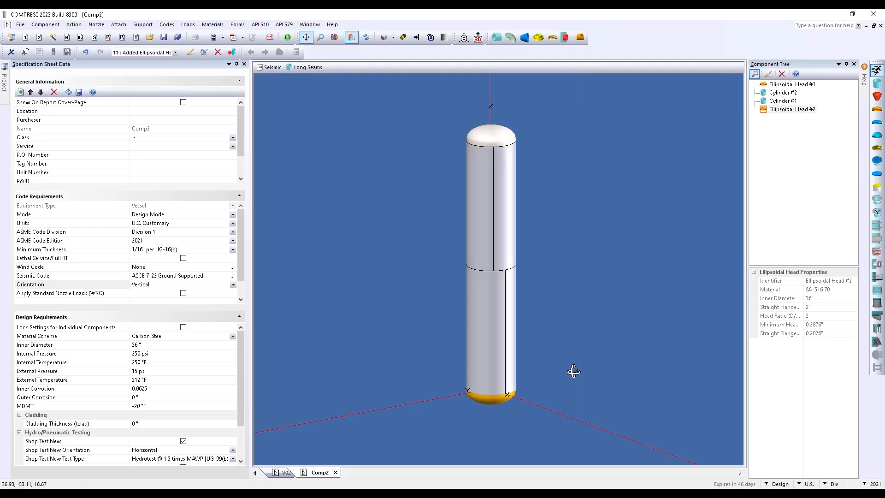
{"action": "mouse_move", "coordinate": [573, 371]}
{"action": "middle_mouse_down"}
{"action": "mouse_move", "coordinate": [547, 391]}
{"action": "mouse_move", "coordinate": [570, 363]}
{"action": "middle_mouse_up"}
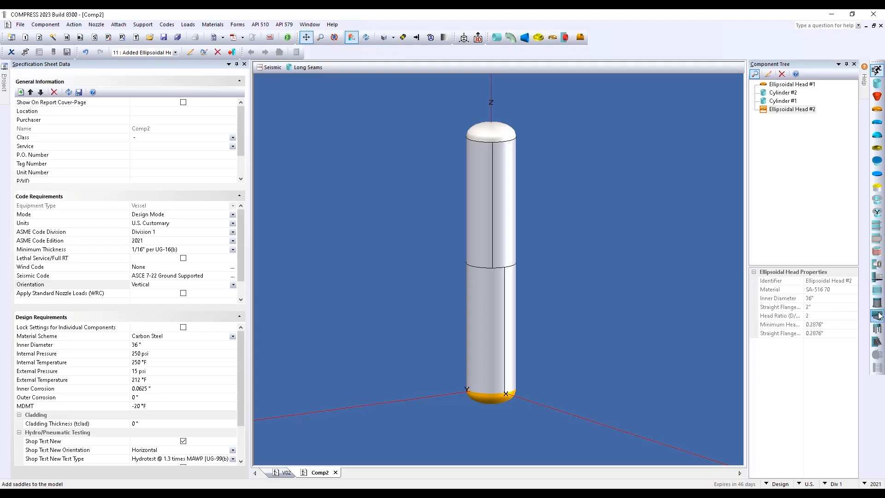
Add a support skirt with base ring under the bottom head, keeping the diameter and setting length 36"
{"action": "left_click", "coordinate": [143, 25]}
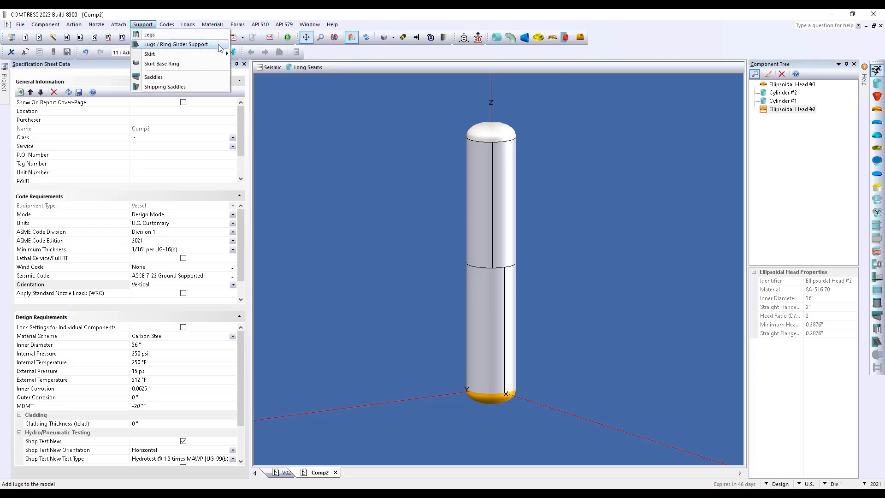
{"action": "mouse_move", "coordinate": [216, 54]}
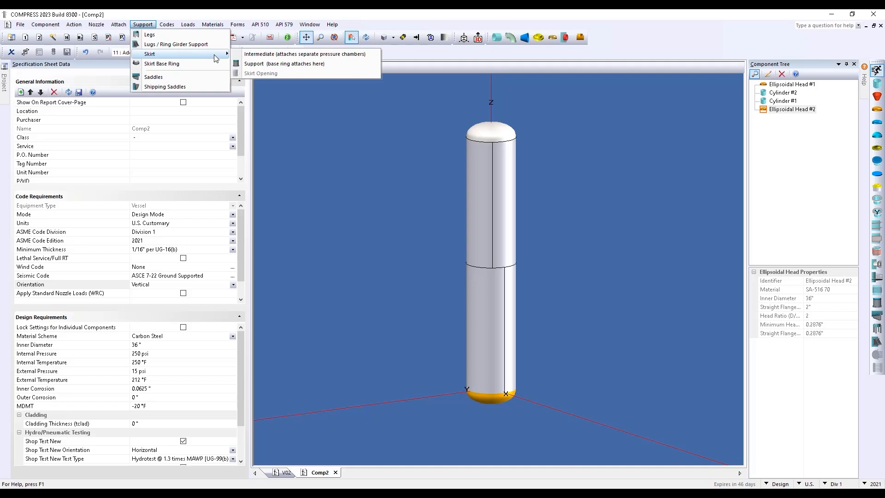
{"action": "left_click", "coordinate": [272, 64]}
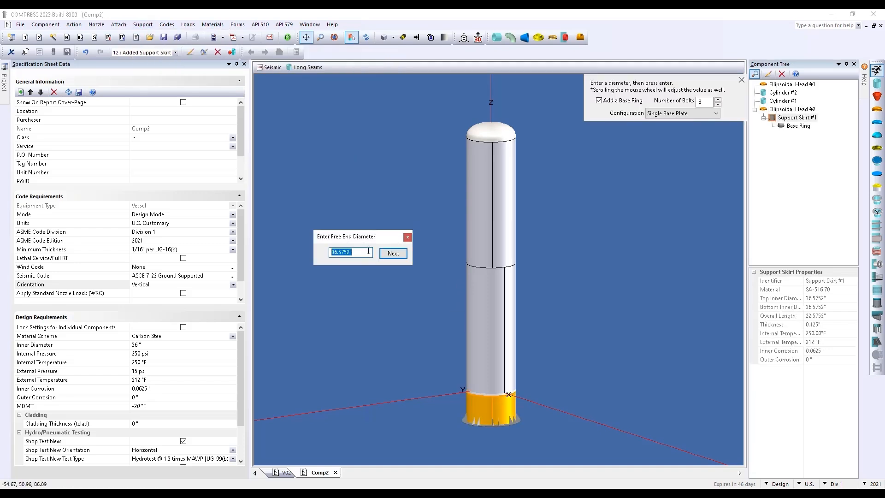
{"action": "scroll", "coordinate": [367, 253], "scroll_direction": "up", "scroll_amount": 5}
{"action": "scroll", "coordinate": [367, 253], "scroll_direction": "down", "scroll_amount": 5}
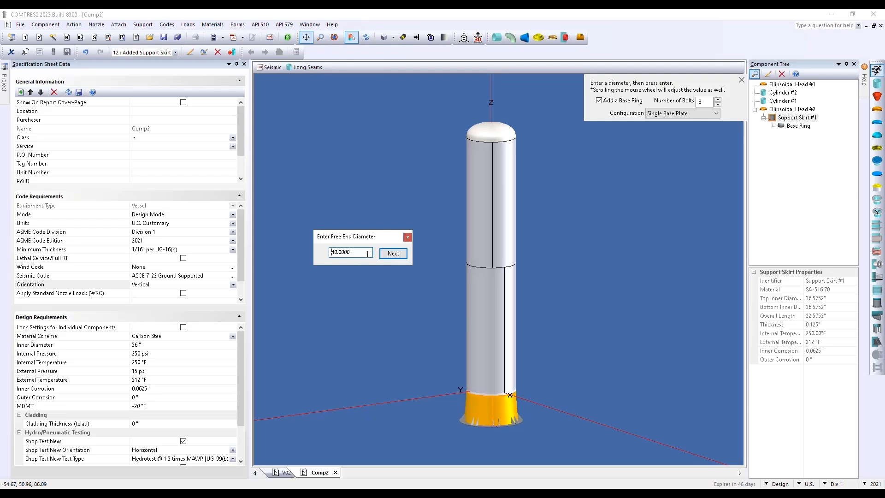
{"action": "left_click", "coordinate": [392, 254]}
{"action": "scroll", "coordinate": [361, 254], "scroll_direction": "up", "scroll_amount": 18}
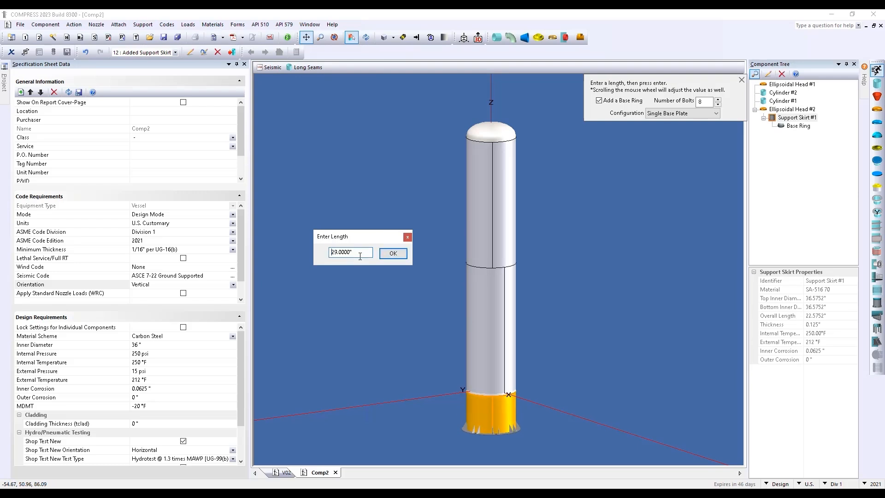
{"action": "scroll", "coordinate": [360, 257], "scroll_direction": "down", "scroll_amount": 4}
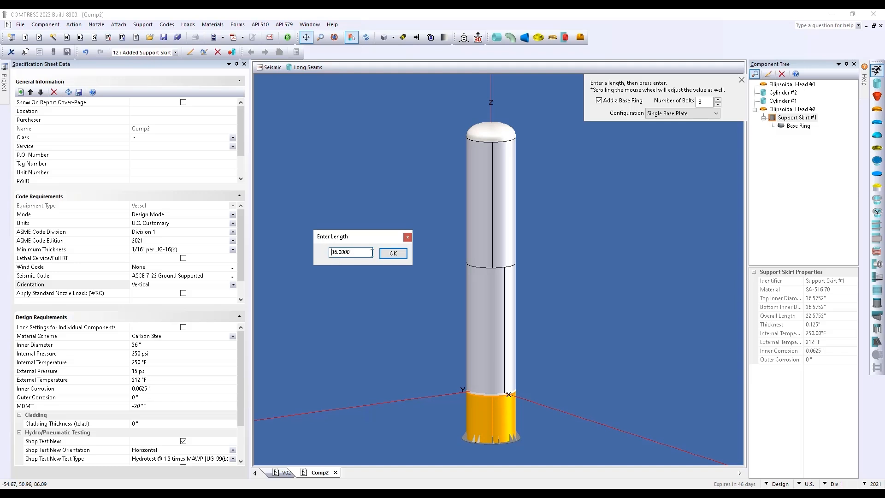
{"action": "left_click", "coordinate": [393, 253]}
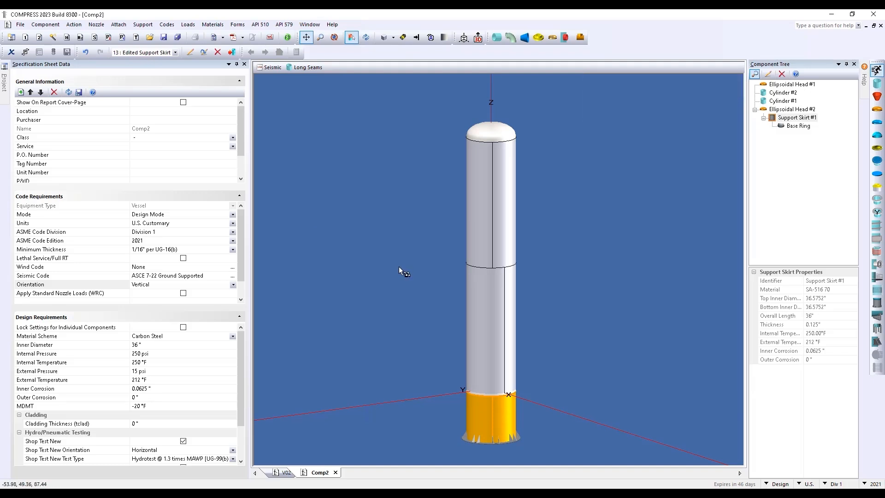
{"action": "left_click", "coordinate": [553, 330]}
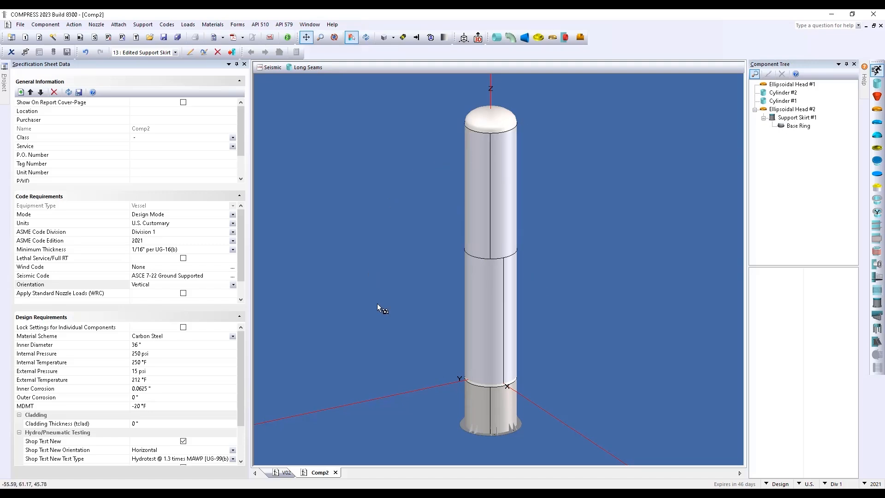
{"action": "left_click", "coordinate": [187, 25]}
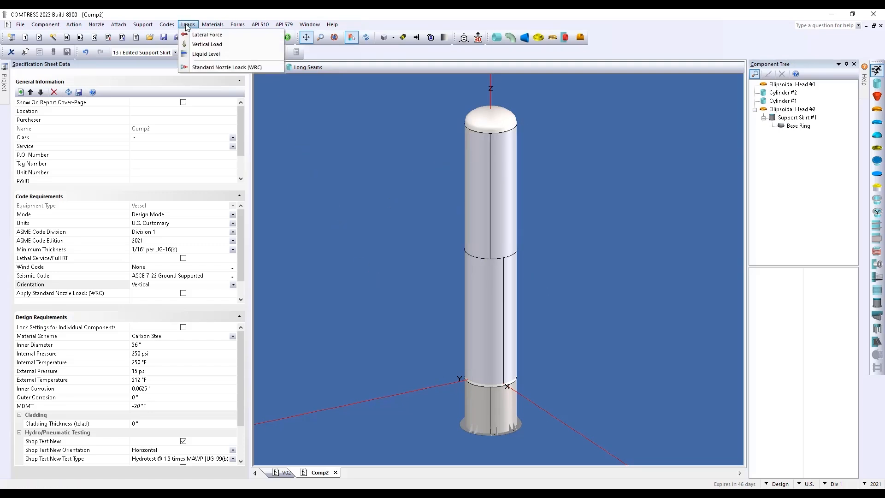
Add a 180" liquid level with operating specific gravity 0.8
{"action": "left_click", "coordinate": [250, 54]}
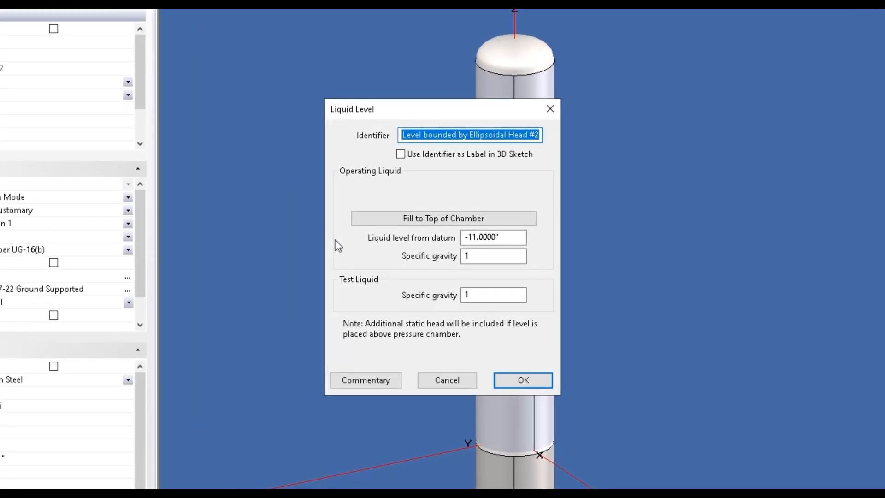
{"action": "double_click", "coordinate": [516, 242]}
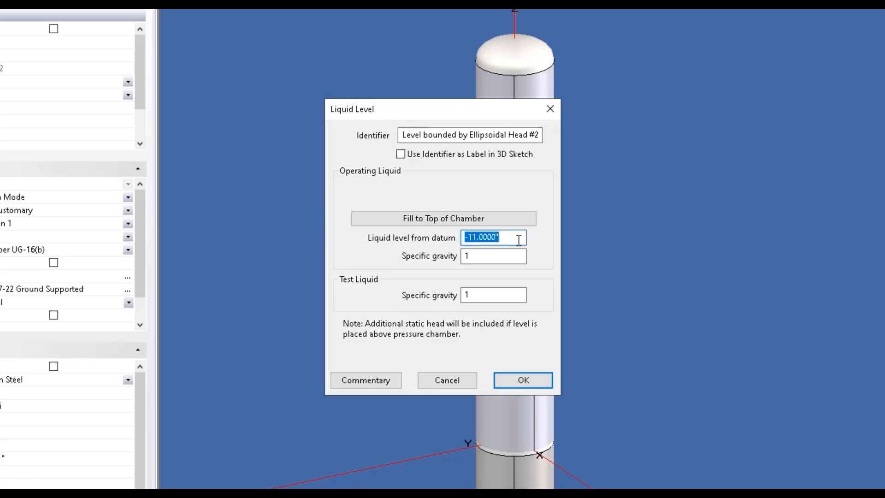
{"action": "left_click", "coordinate": [534, 223]}
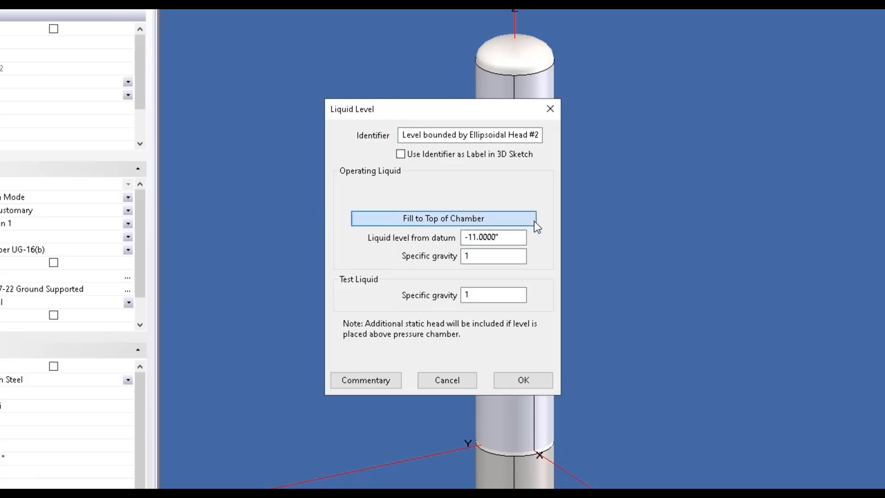
{"action": "double_click", "coordinate": [507, 238]}
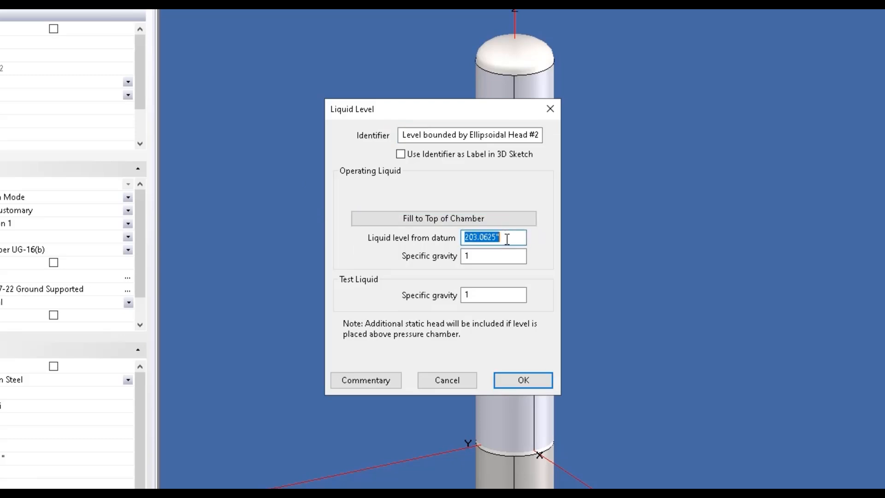
{"action": "type", "text": "180"}
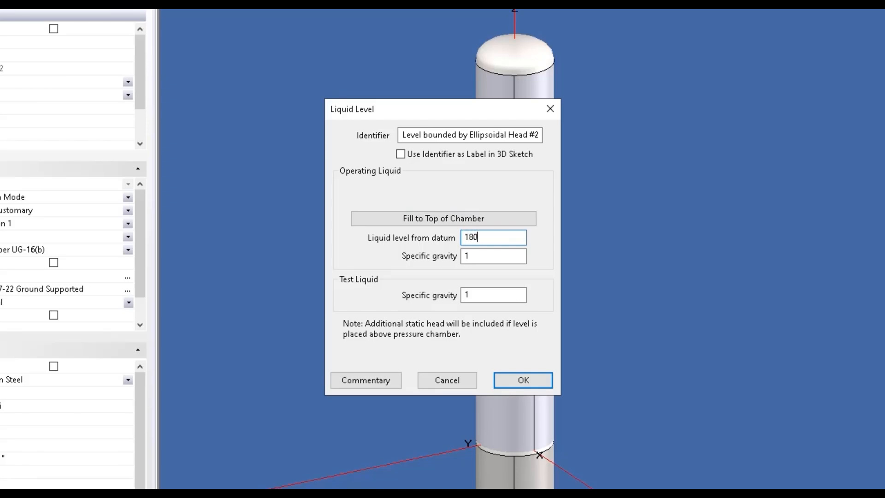
{"action": "key", "text": "Tab"}
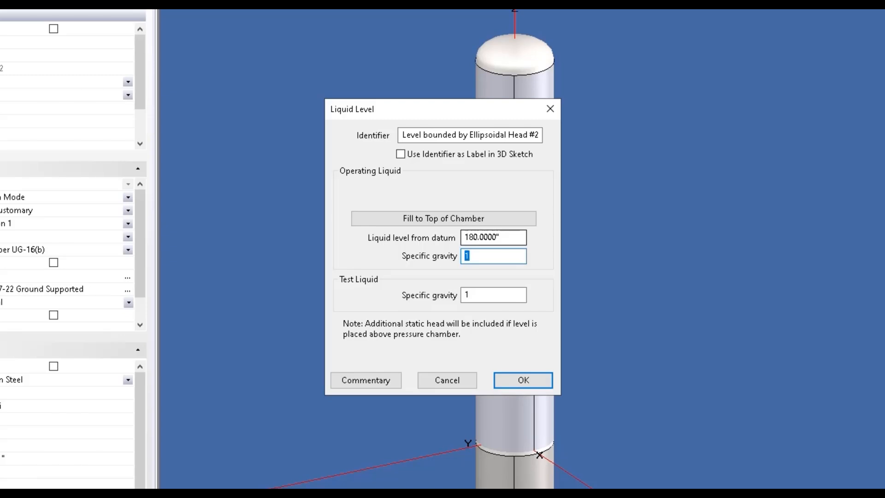
{"action": "type", "text": ".8"}
{"action": "left_click", "coordinate": [530, 380]}
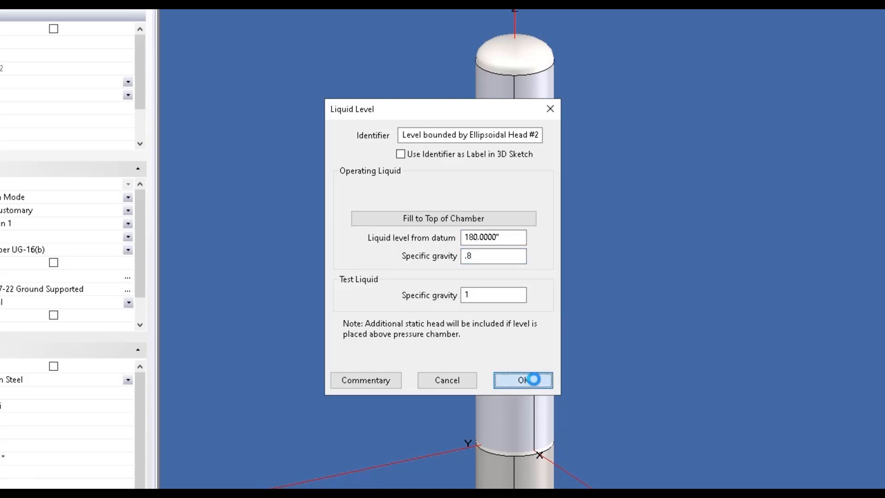
Rotate and tilt the 3D view to inspect the NLL markers on the vessel
{"action": "left_click_drag", "start_coordinate": [638, 182], "coordinate": [704, 200]}
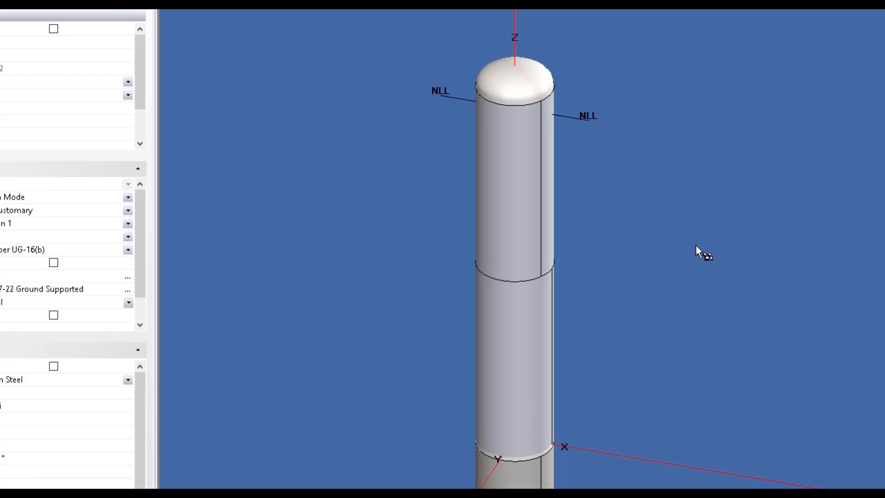
{"action": "left_click_drag", "start_coordinate": [695, 246], "coordinate": [660, 254]}
{"action": "scroll", "coordinate": [645, 239], "scroll_direction": "down", "scroll_amount": 1}
{"action": "left_click", "coordinate": [532, 143]}
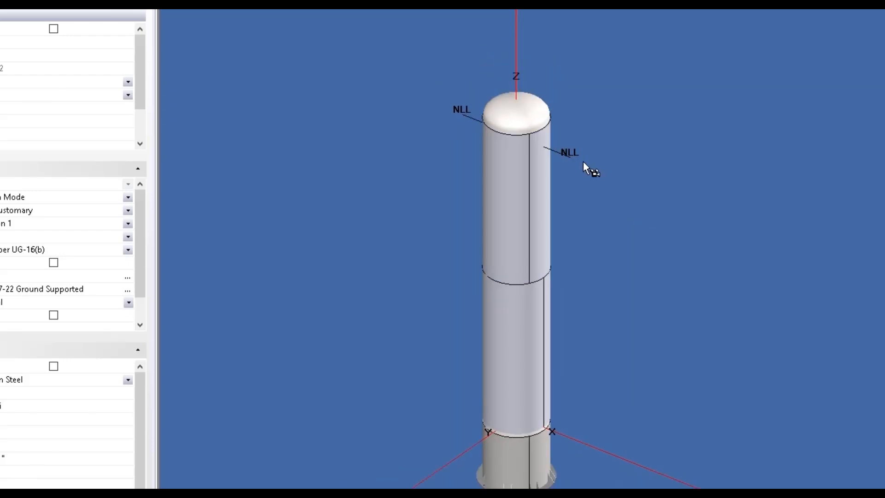
{"action": "left_click_drag", "start_coordinate": [601, 206], "coordinate": [581, 182]}
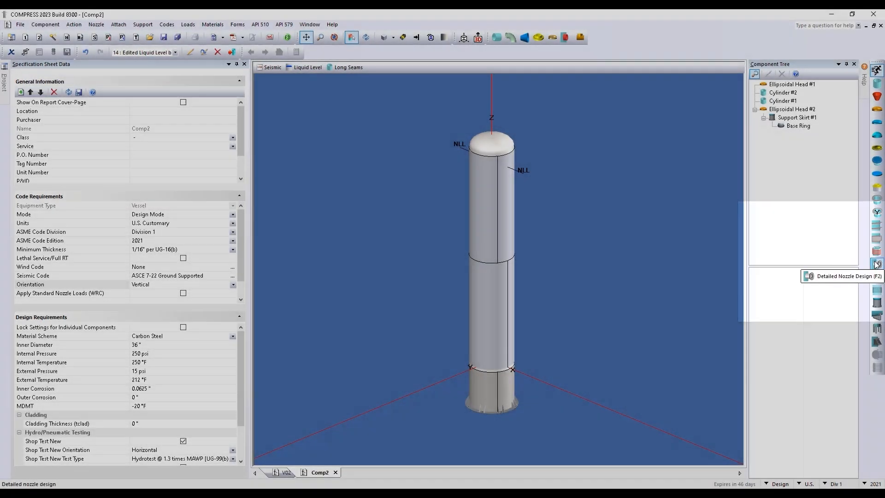
Place an NPS 2.5 detailed nozzle, N1, on top Ellipsoidal Head #1
{"action": "left_click", "coordinate": [876, 264]}
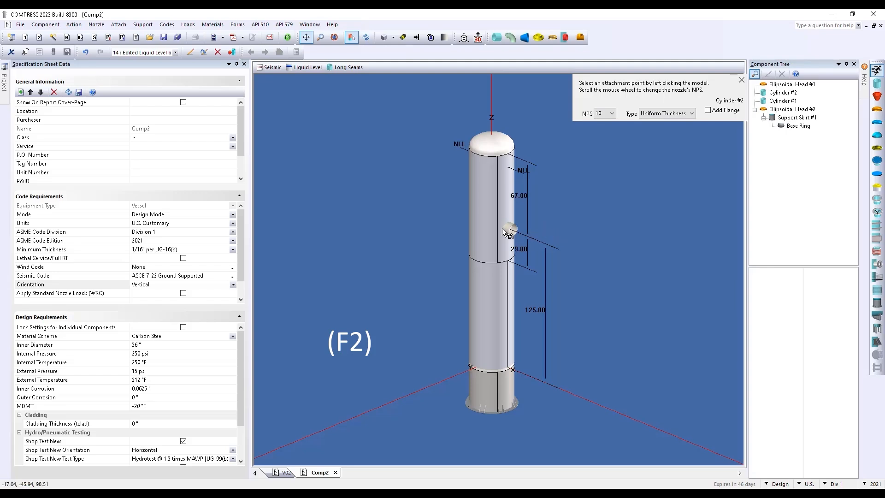
{"action": "scroll", "coordinate": [475, 188], "scroll_direction": "down", "scroll_amount": 2}
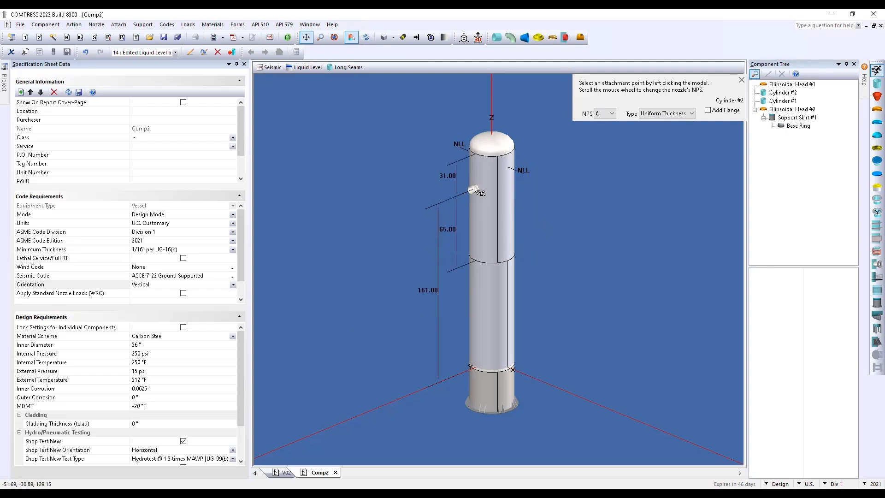
{"action": "scroll", "coordinate": [474, 185], "scroll_direction": "up", "scroll_amount": 9}
{"action": "scroll", "coordinate": [475, 188], "scroll_direction": "down", "scroll_amount": 12}
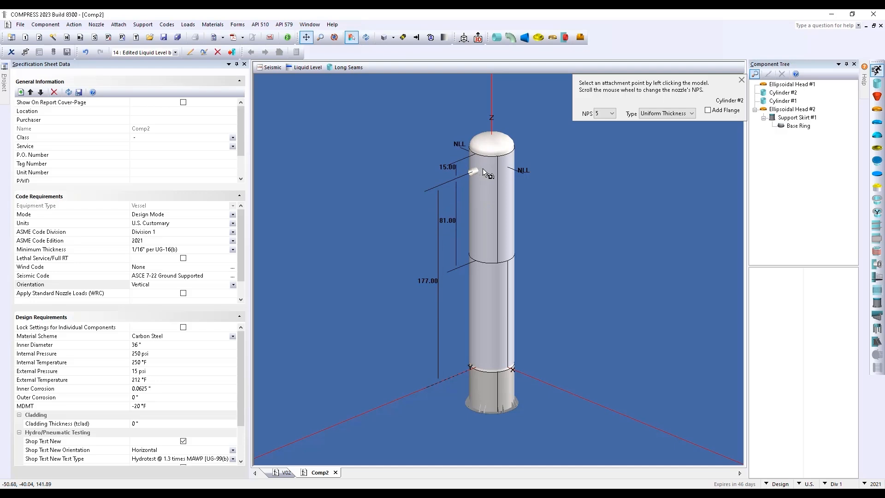
{"action": "scroll", "coordinate": [484, 172], "scroll_direction": "down", "scroll_amount": 1}
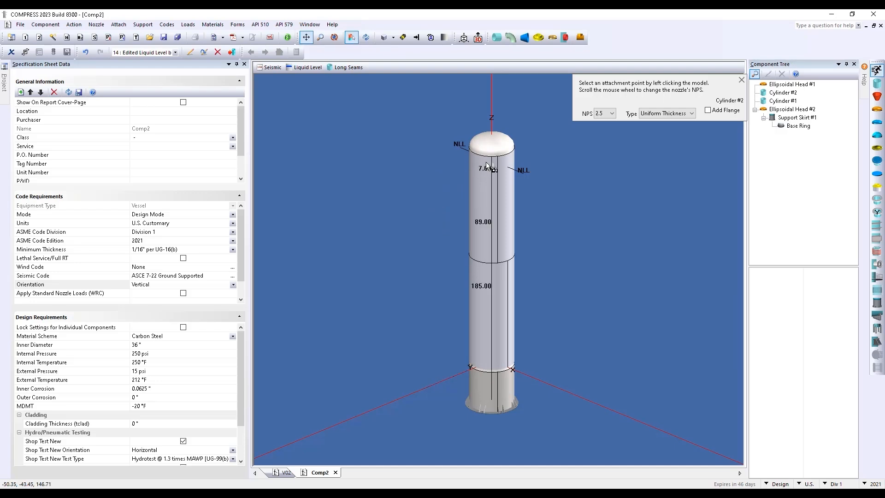
{"action": "left_click", "coordinate": [478, 134]}
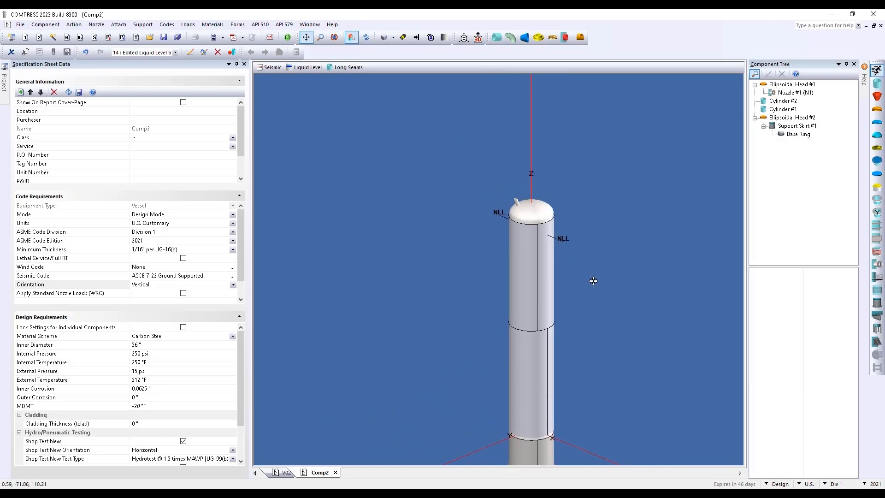
{"action": "scroll", "coordinate": [514, 187], "scroll_direction": "up", "scroll_amount": 2}
{"action": "left_click_drag", "start_coordinate": [508, 234], "coordinate": [493, 317]}
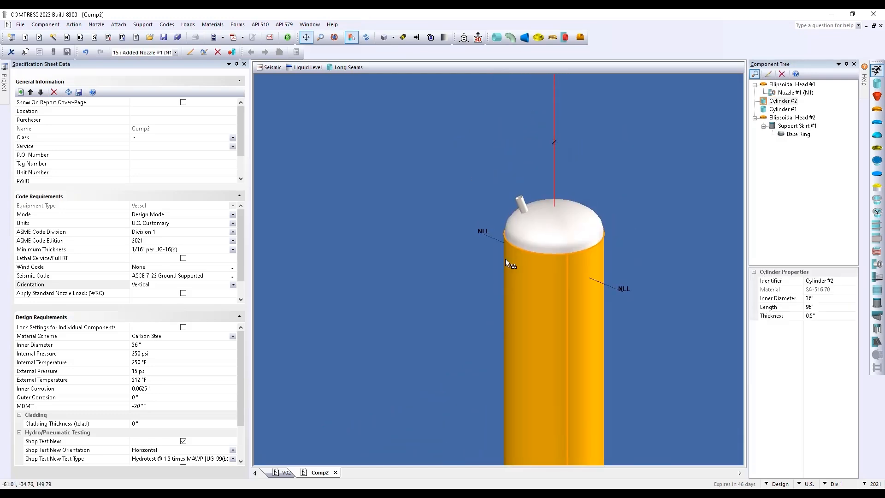
Open Nozzle #1's settings and preview each style, ending on Uniform Thickness
{"action": "double_click", "coordinate": [521, 203]}
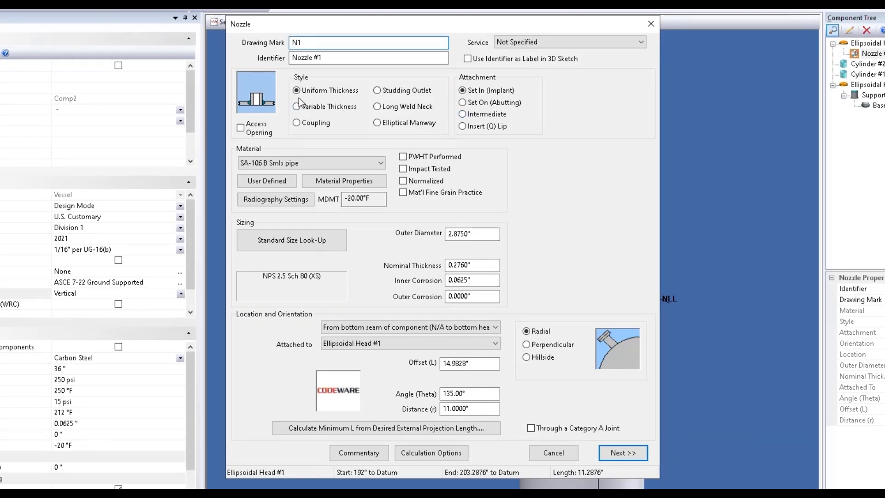
{"action": "left_click", "coordinate": [327, 108]}
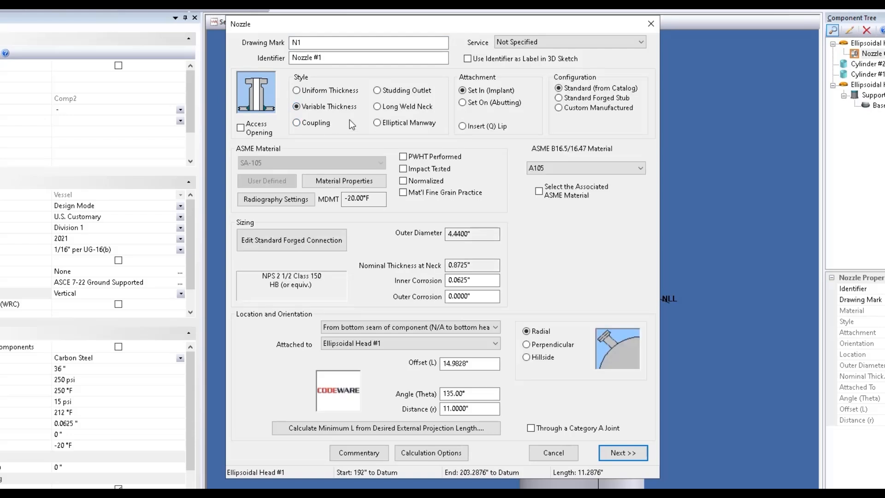
{"action": "left_click", "coordinate": [315, 123]}
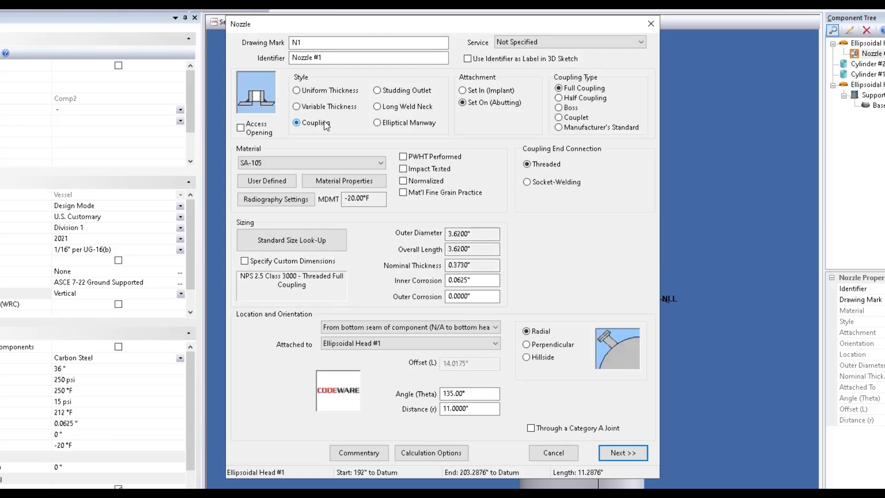
{"action": "left_click", "coordinate": [418, 91]}
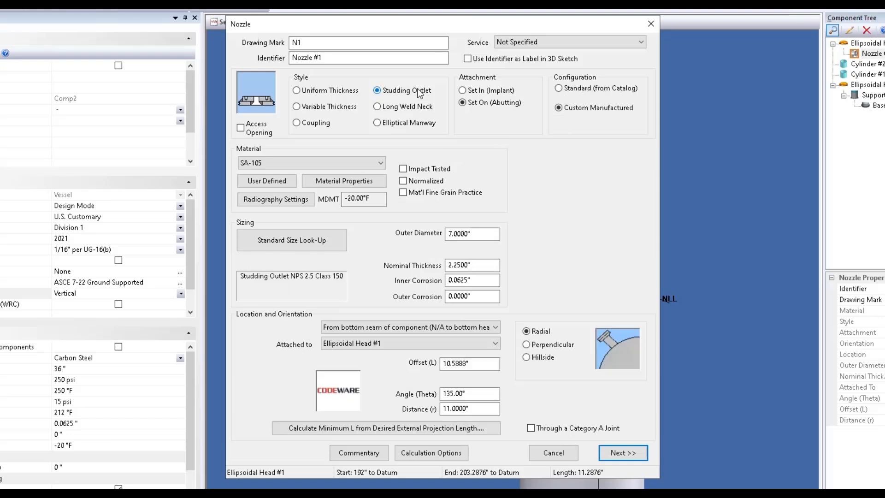
{"action": "left_click", "coordinate": [425, 107]}
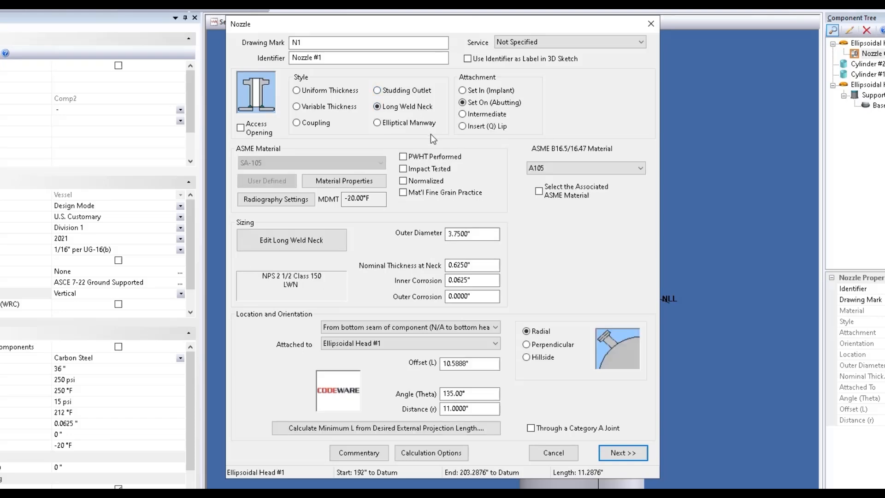
{"action": "left_click", "coordinate": [409, 125]}
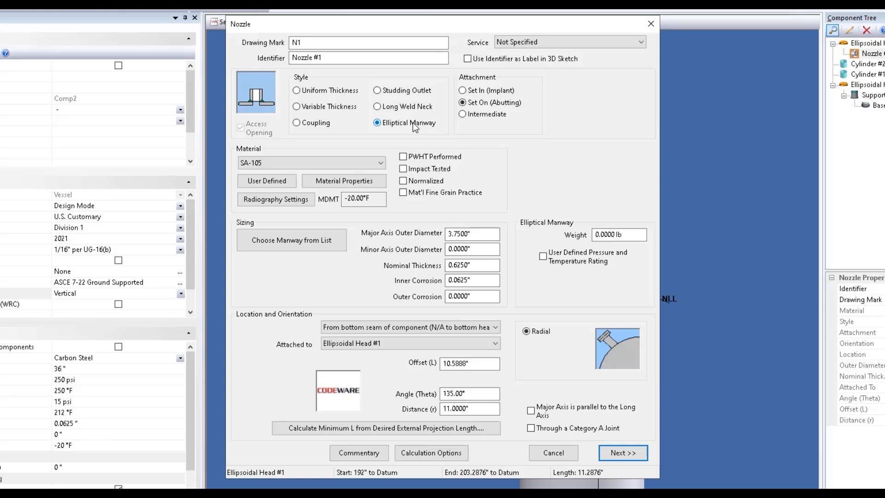
{"action": "left_click", "coordinate": [340, 91]}
Try each attachment type and the access-opening toggle, ending on Set In (Implant)
{"action": "left_click", "coordinate": [480, 92]}
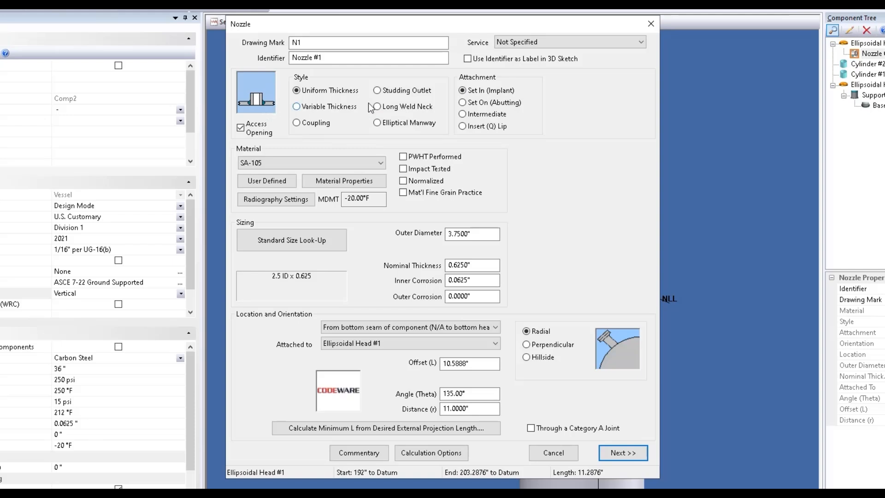
{"action": "left_click", "coordinate": [482, 103]}
{"action": "left_click", "coordinate": [502, 114]}
{"action": "left_click", "coordinate": [505, 126]}
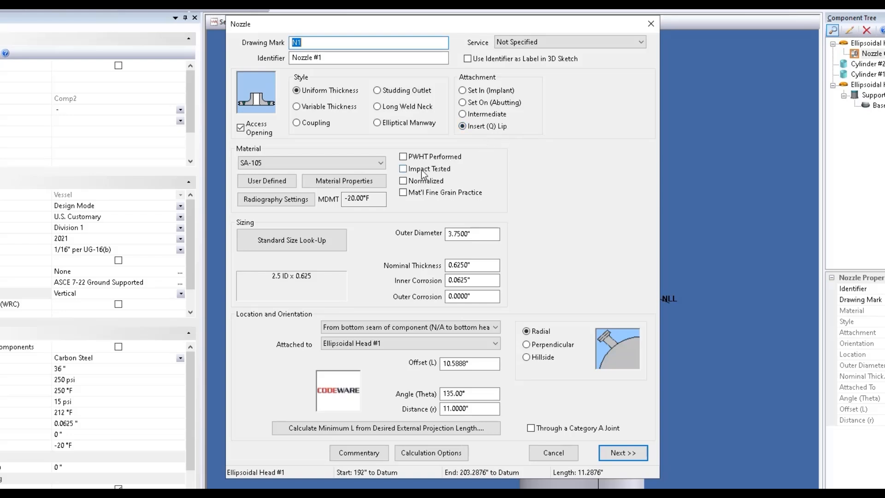
{"action": "left_click", "coordinate": [240, 129]}
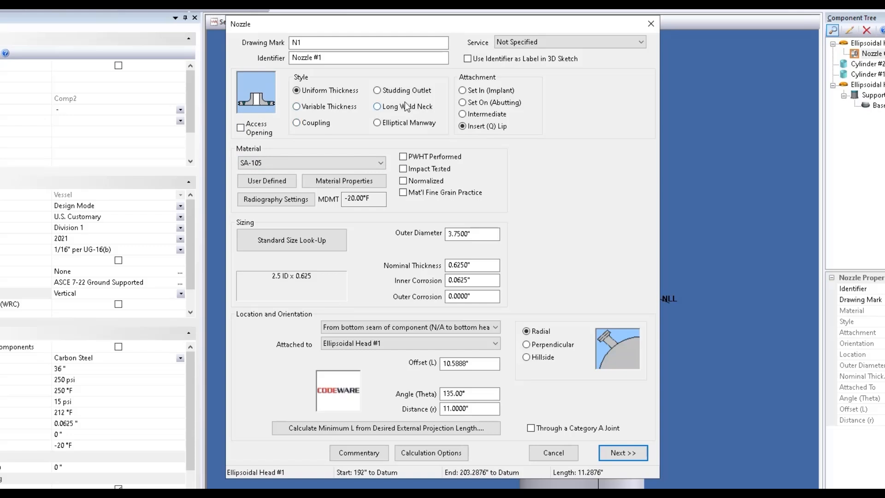
{"action": "left_click", "coordinate": [482, 94]}
Size nozzle N1 as NPS 8 Schedule 40 (Std), 8.625" OD by 0.322" thick
{"action": "left_click", "coordinate": [334, 243]}
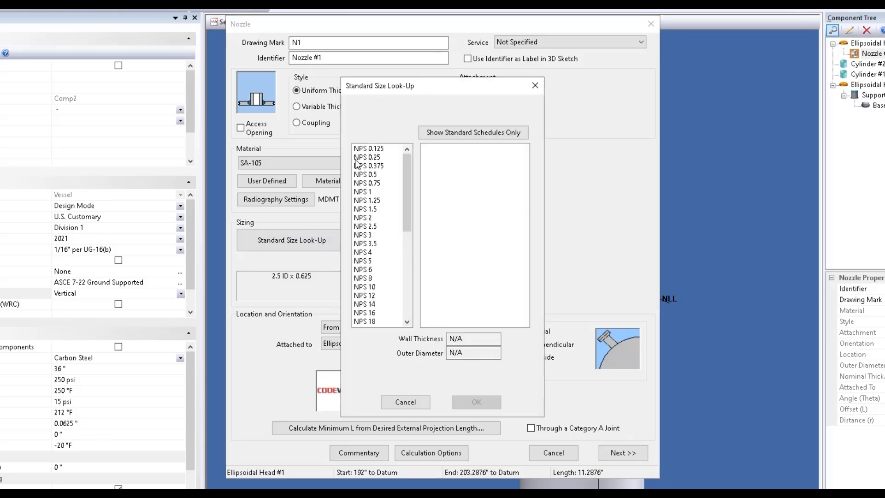
{"action": "scroll", "coordinate": [375, 243], "scroll_direction": "down", "scroll_amount": 1}
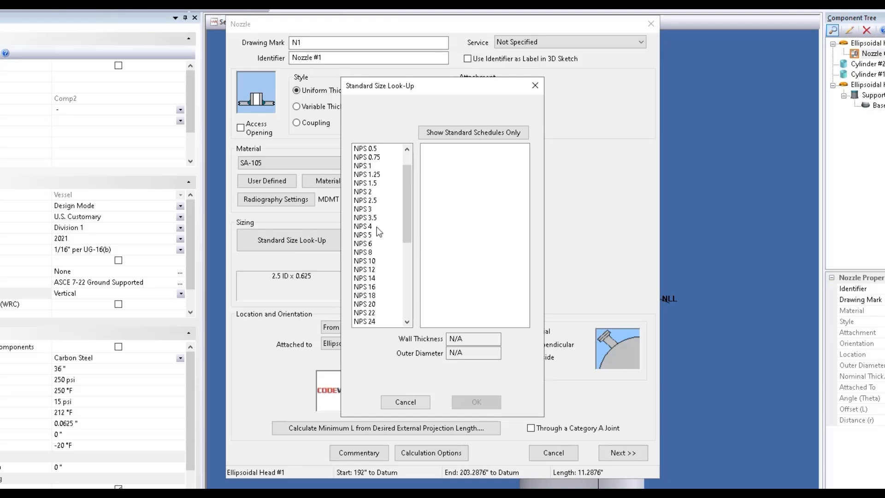
{"action": "scroll", "coordinate": [375, 250], "scroll_direction": "down", "scroll_amount": 1}
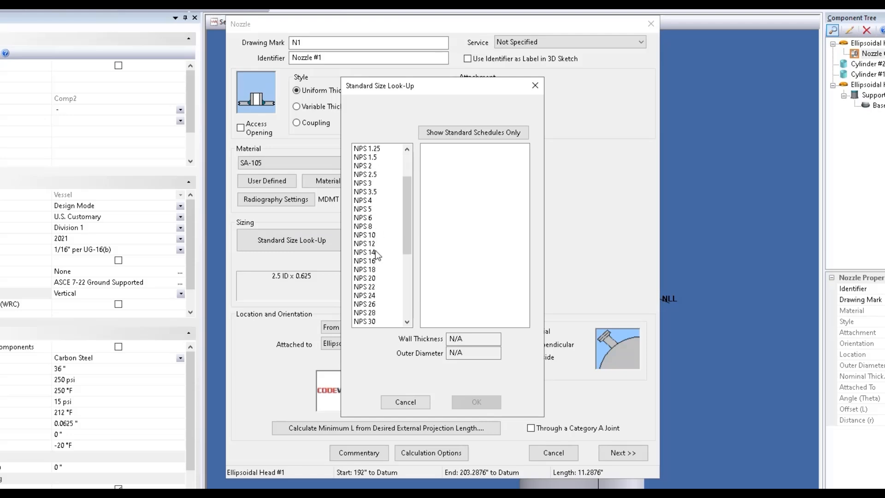
{"action": "left_click", "coordinate": [371, 227]}
{"action": "left_click", "coordinate": [466, 235]}
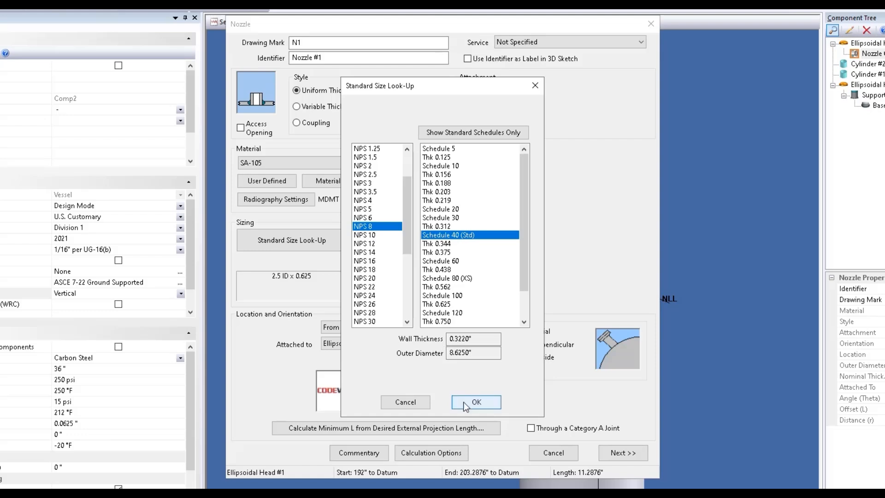
{"action": "left_click", "coordinate": [485, 405]}
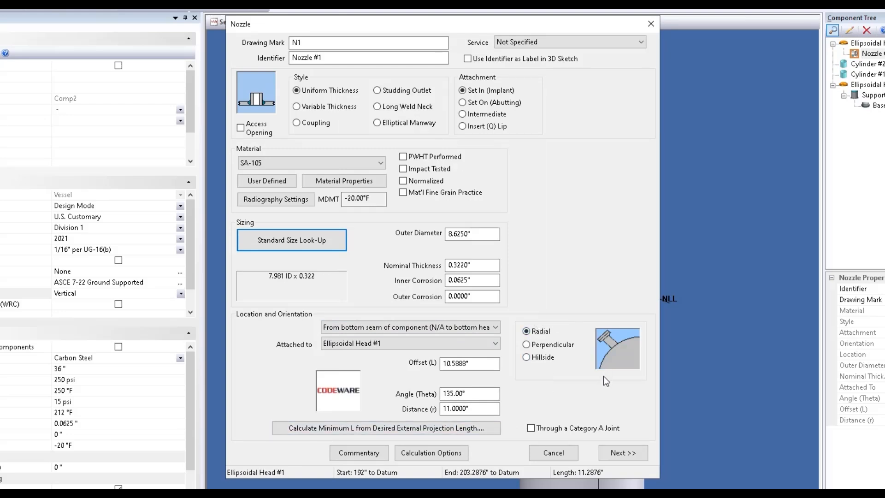
Make nozzle N1 hillside at 135° angle and 11.0000" distance, then view reinforcement details
{"action": "left_click", "coordinate": [568, 344]}
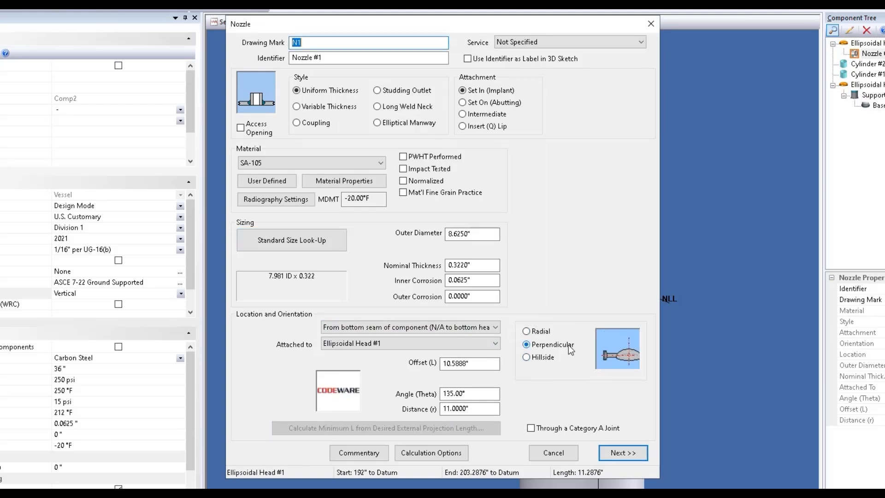
{"action": "left_click", "coordinate": [544, 358]}
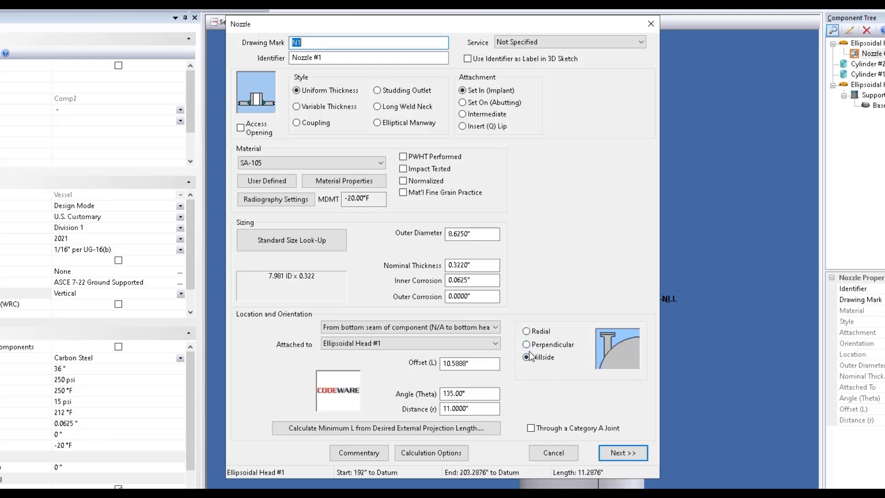
{"action": "left_click", "coordinate": [487, 364]}
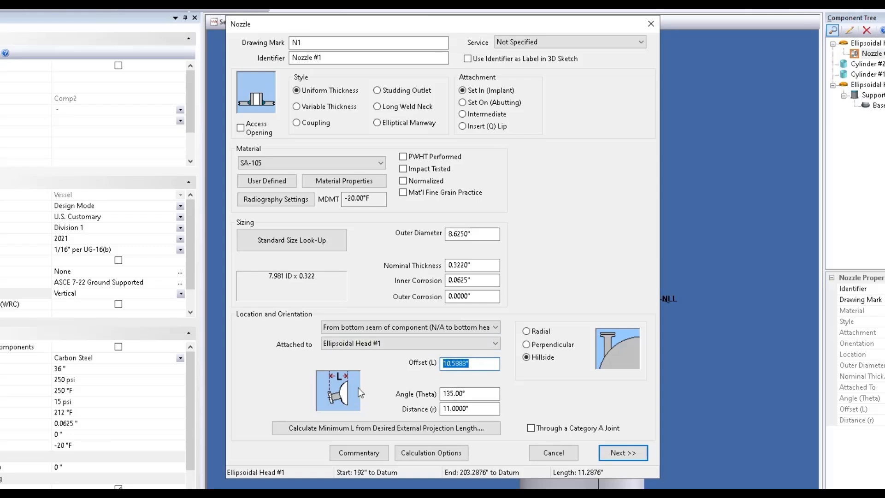
{"action": "key", "text": "Tab"}
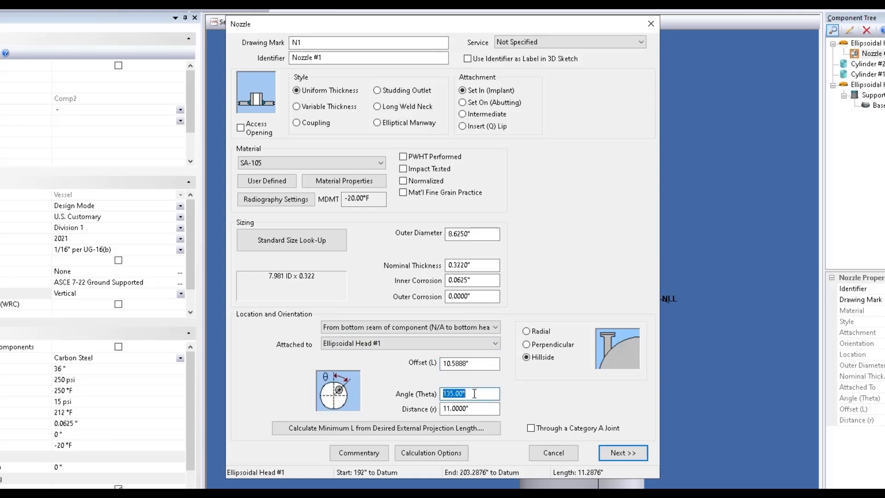
{"action": "key", "text": "Tab"}
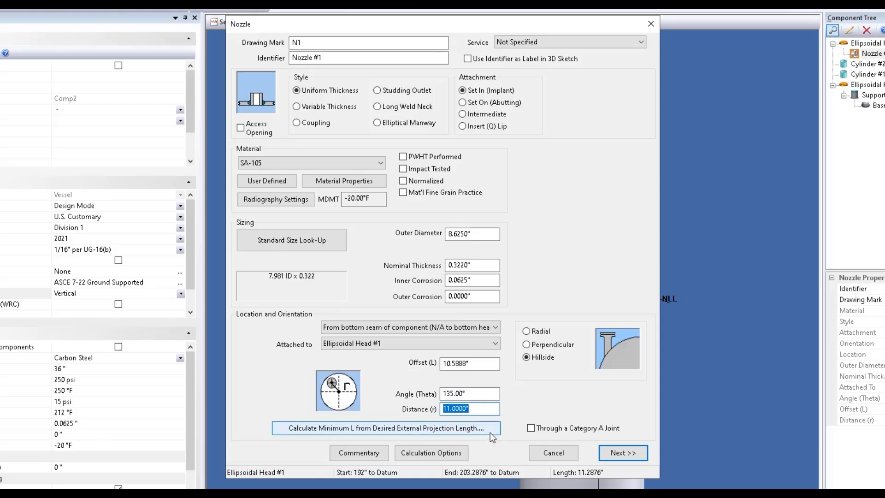
{"action": "left_click", "coordinate": [617, 453]}
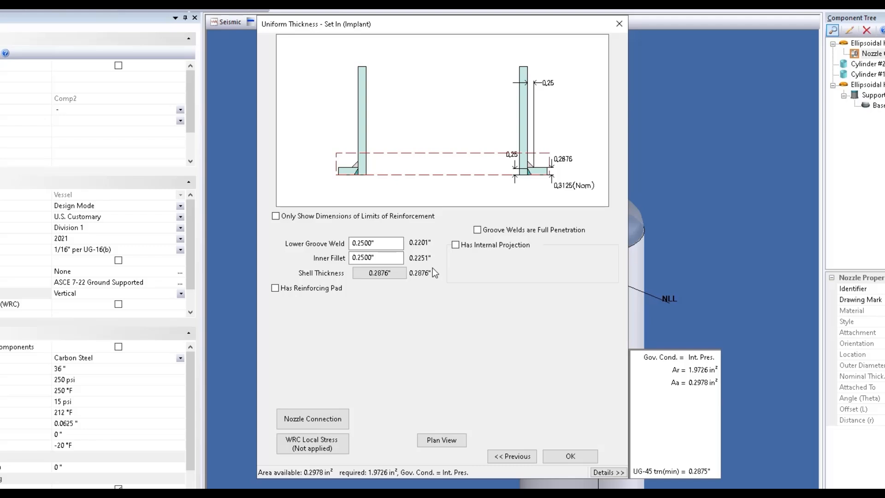
Try a 1" internal projection with 0.5" lower fillet, then remove it
{"action": "left_click", "coordinate": [456, 245]}
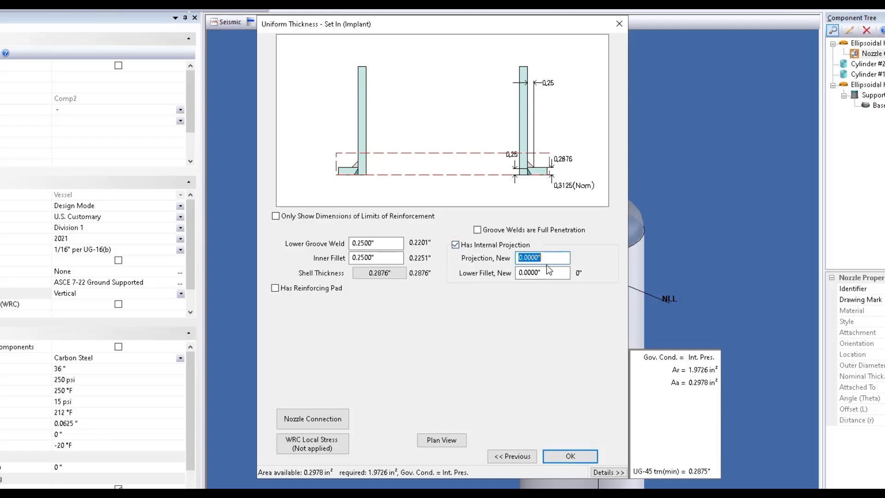
{"action": "type", "text": "1"}
{"action": "key", "text": "Tab"}
{"action": "type", "text": "0.5"}
{"action": "key", "text": "Tab"}
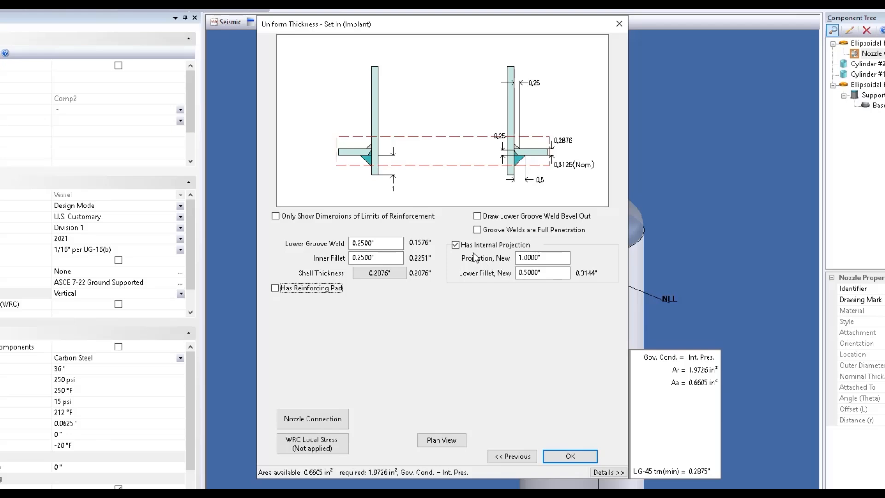
{"action": "left_click", "coordinate": [455, 244]}
Add a reinforcing pad 2" wide and 0.5" thick to nozzle N1
{"action": "left_click", "coordinate": [277, 288]}
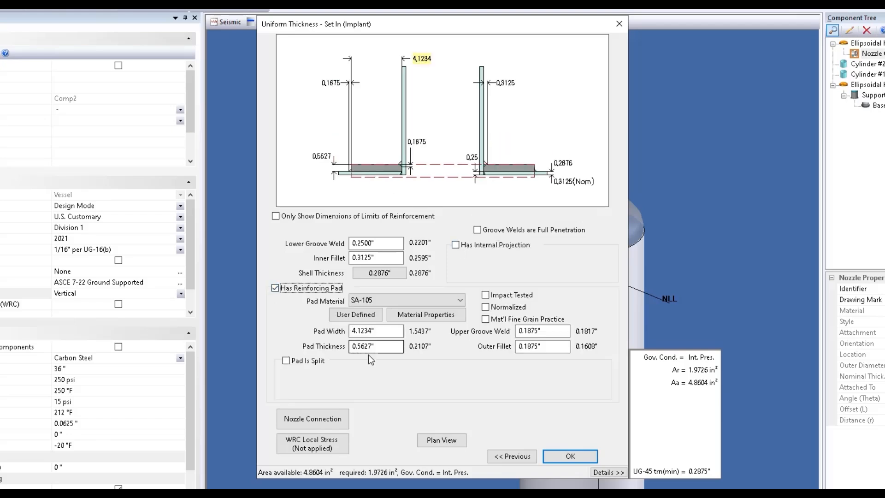
{"action": "left_click", "coordinate": [386, 331]}
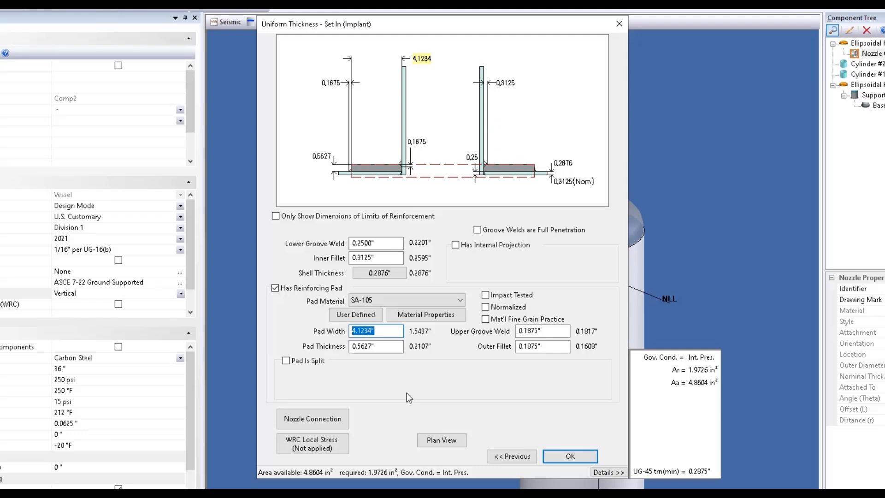
{"action": "type", "text": "2"}
{"action": "key", "text": "Tab"}
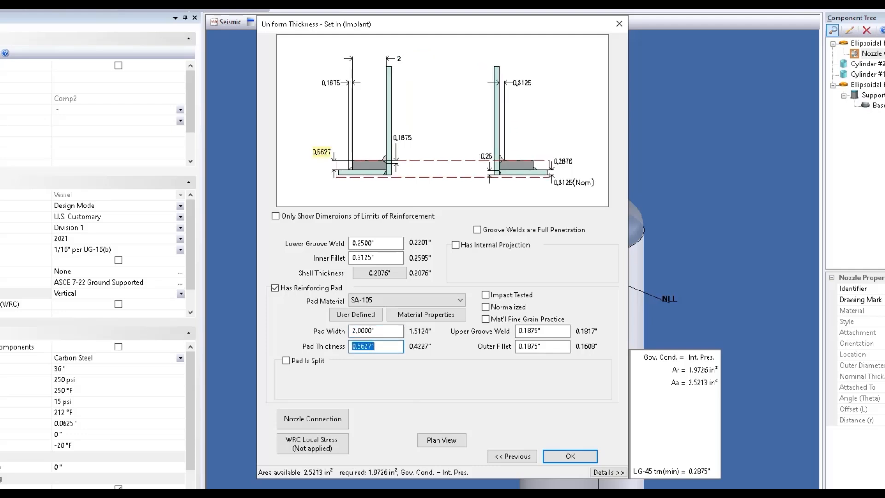
{"action": "type", "text": ".5"}
{"action": "key", "text": "Tab"}
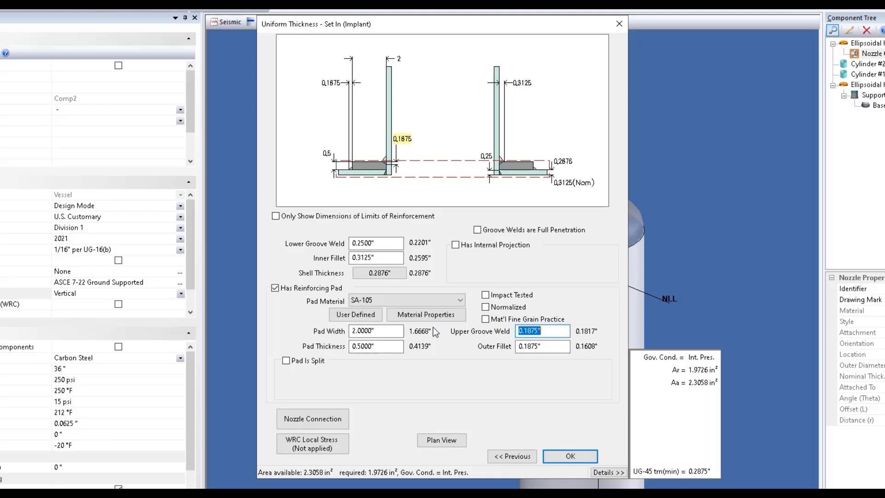
Try a 3" wide, 0.375" thick reinforcing pad instead
{"action": "left_click", "coordinate": [391, 330]}
{"action": "type", "text": "3"}
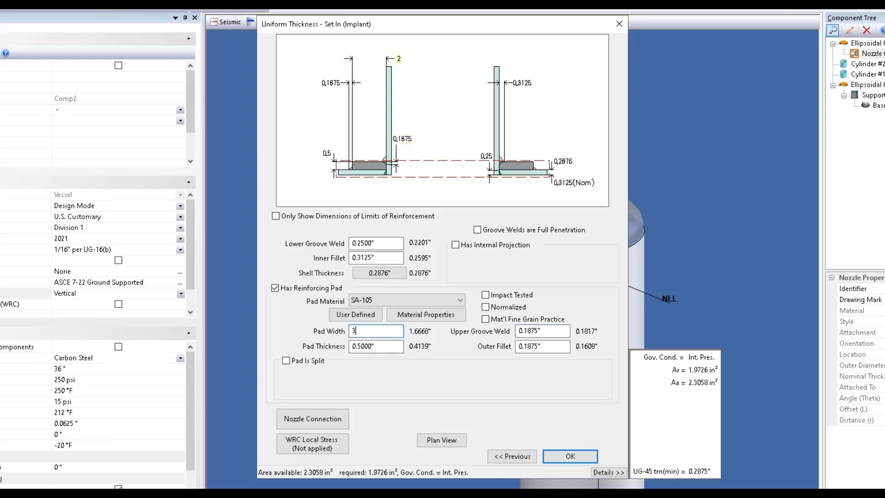
{"action": "key", "text": "Tab"}
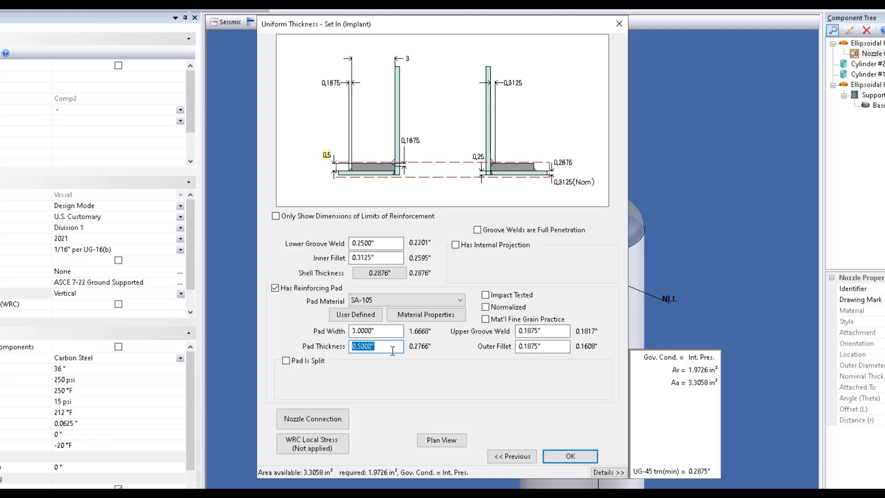
{"action": "left_click", "coordinate": [385, 348]}
{"action": "double_click", "coordinate": [384, 348]}
{"action": "type", "text": ".375"}
{"action": "key", "text": "Tab"}
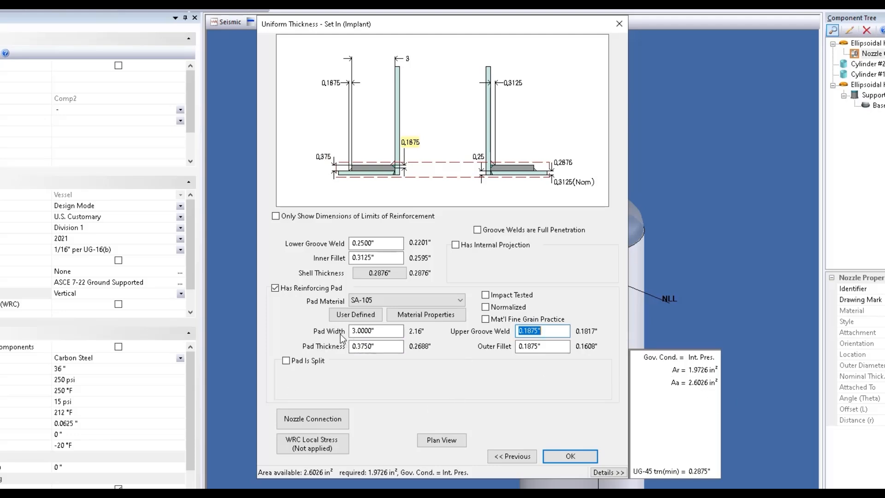
Revert the reinforcing pad to 2" width and 0.5" thickness
{"action": "double_click", "coordinate": [378, 330]}
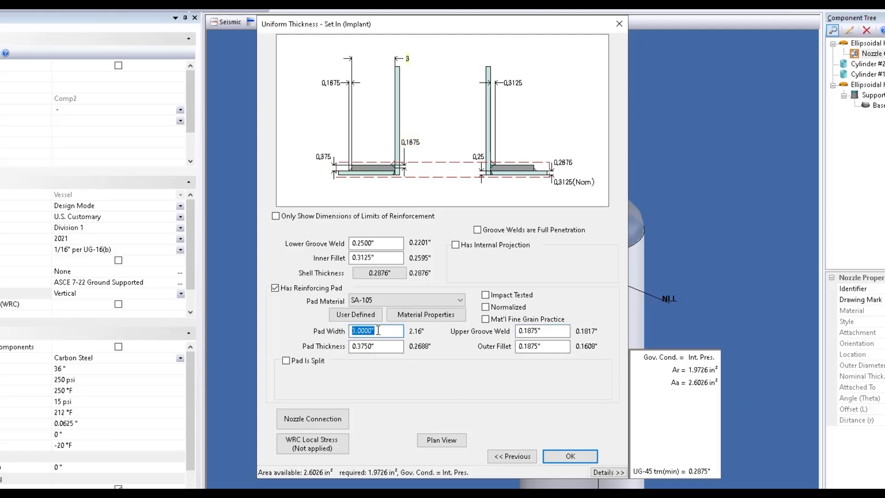
{"action": "type", "text": "2"}
{"action": "key", "text": "Tab"}
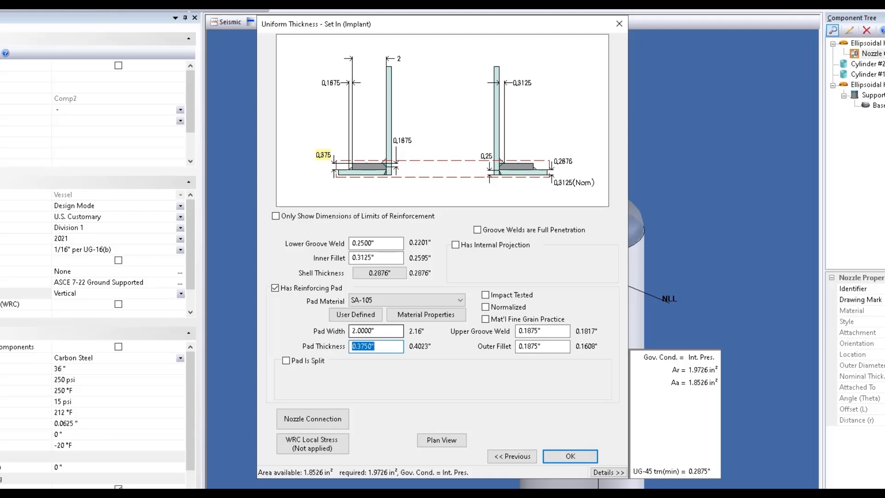
{"action": "type", "text": ".5"}
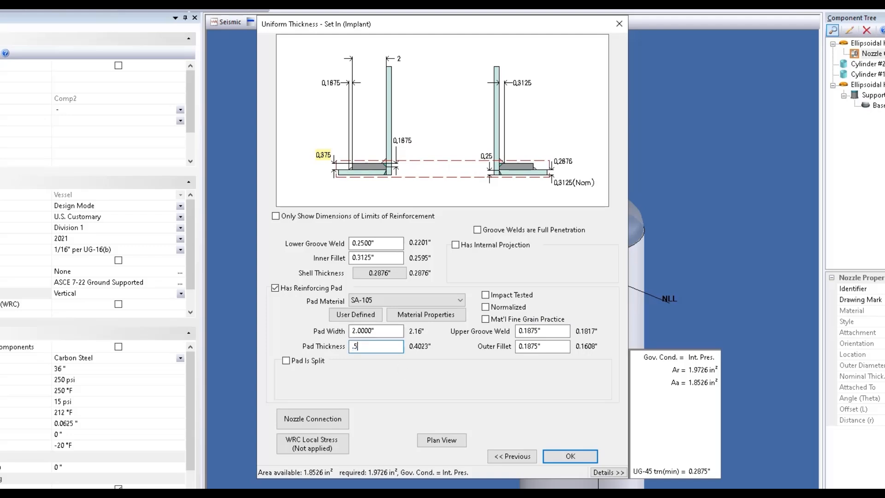
{"action": "key", "text": "Tab"}
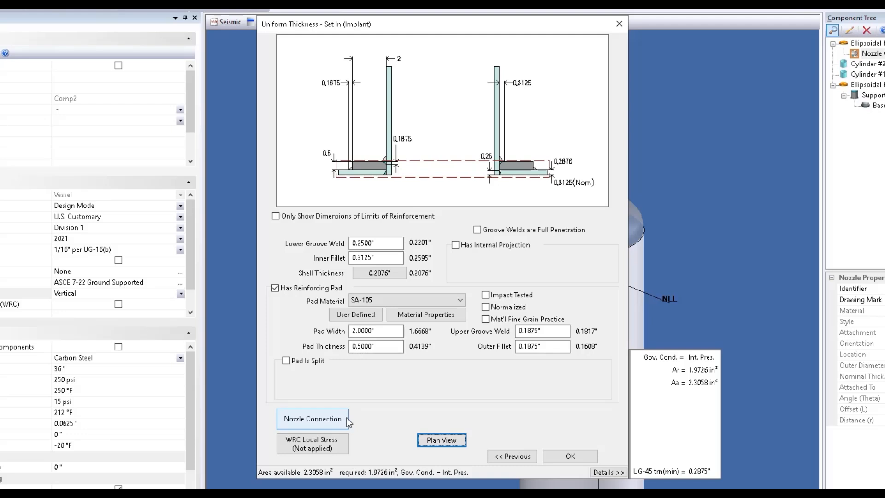
Enter WRC 537 local stress loads Pr 10 lbf, M1 50 lbf-in, V2 10 lbf
{"action": "left_click", "coordinate": [342, 447]}
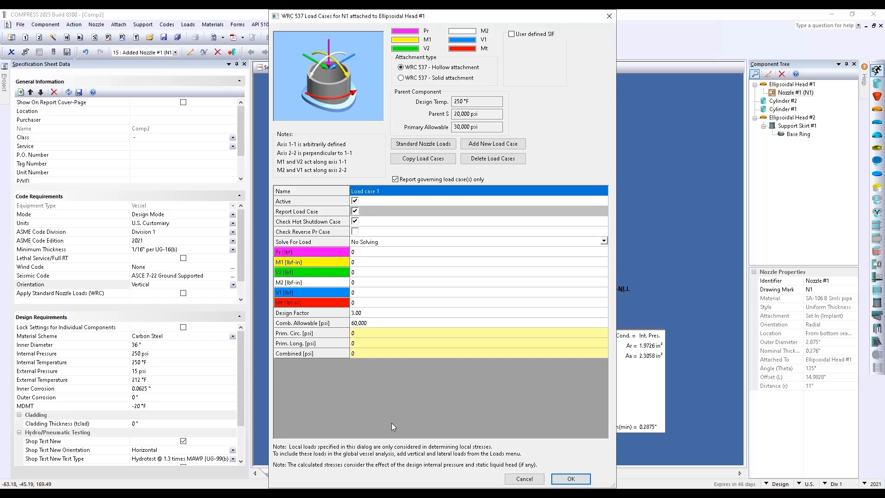
{"action": "left_click", "coordinate": [376, 253]}
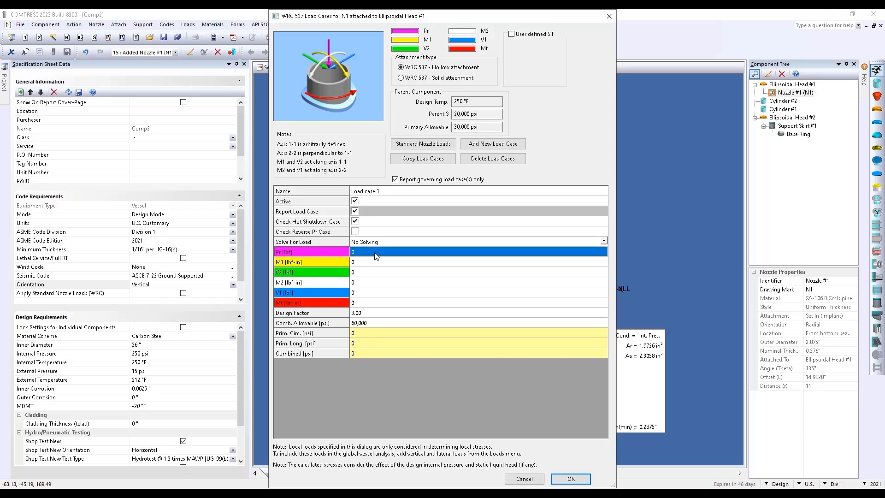
{"action": "type", "text": "10"}
{"action": "key", "text": "Return"}
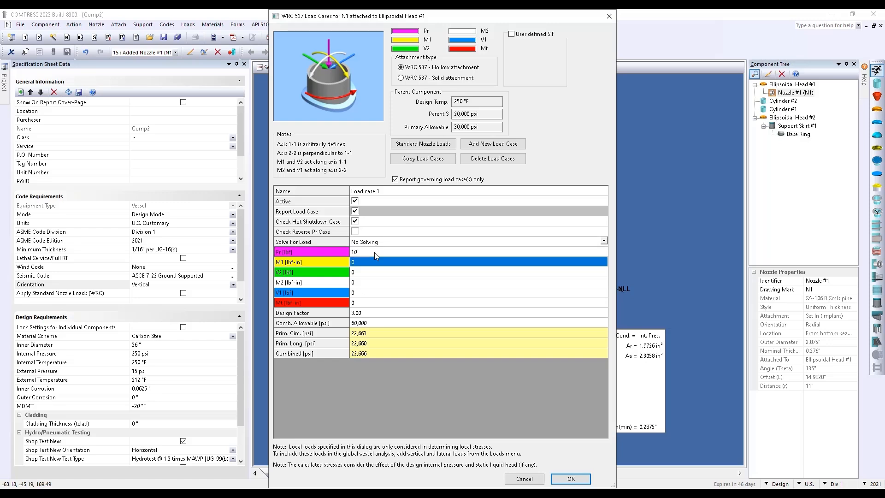
{"action": "type", "text": "50"}
{"action": "key", "text": "Return"}
{"action": "type", "text": "10"}
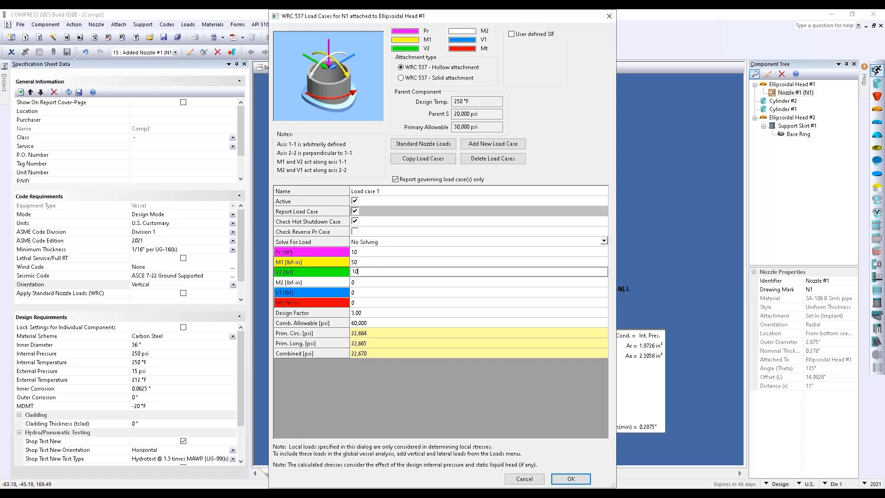
{"action": "key", "text": "Return"}
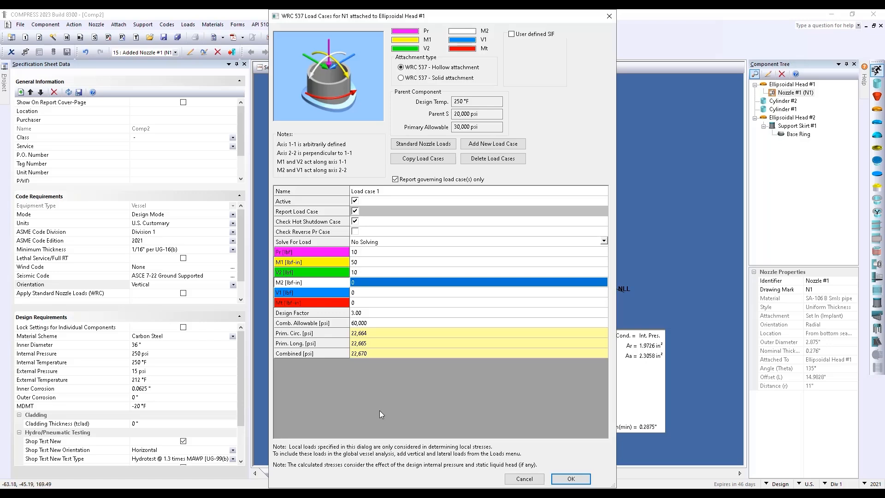
Apply API 660 standard nozzle loads and accept the WRC 537 load case
{"action": "left_click", "coordinate": [453, 144]}
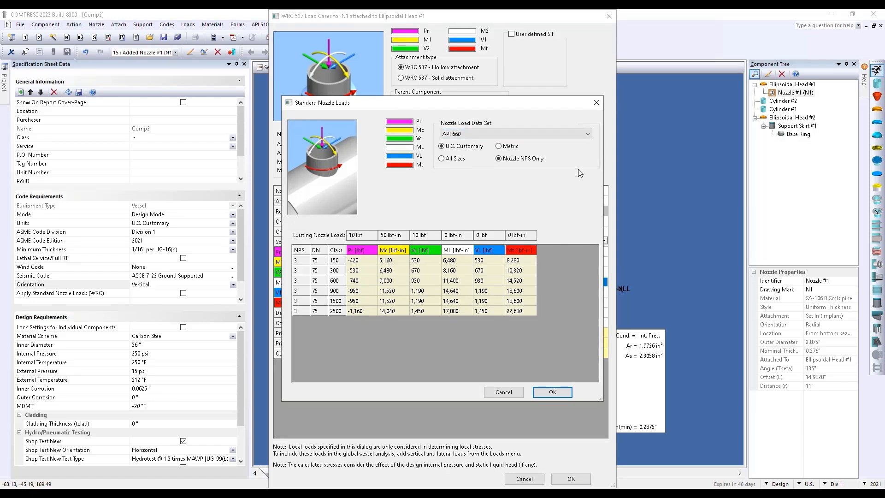
{"action": "left_click", "coordinate": [588, 134]}
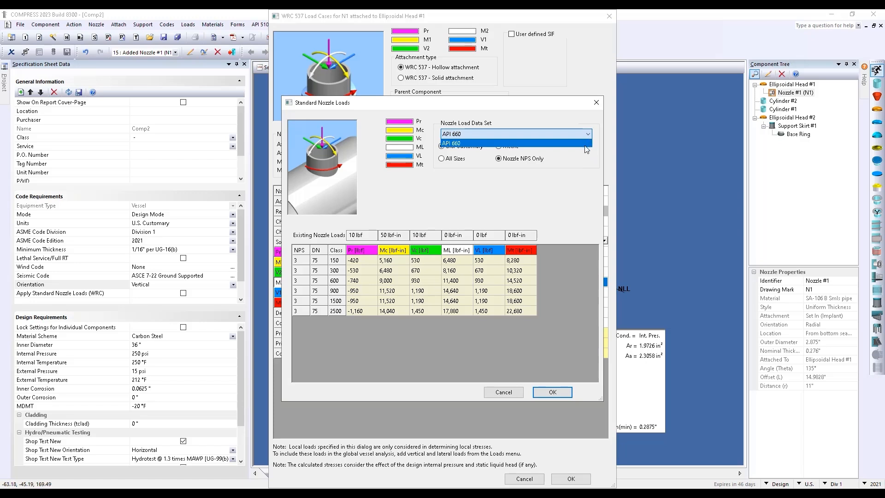
{"action": "left_click", "coordinate": [552, 394]}
{"action": "left_click", "coordinate": [550, 392]}
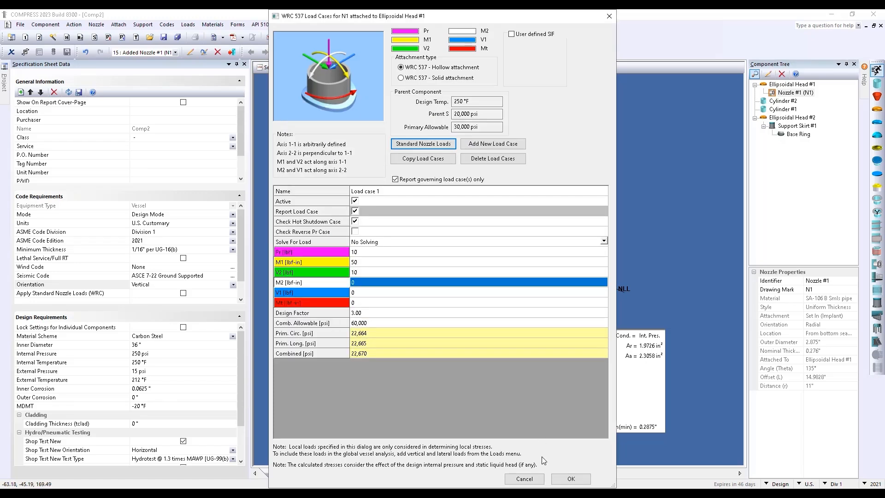
{"action": "left_click", "coordinate": [571, 479]}
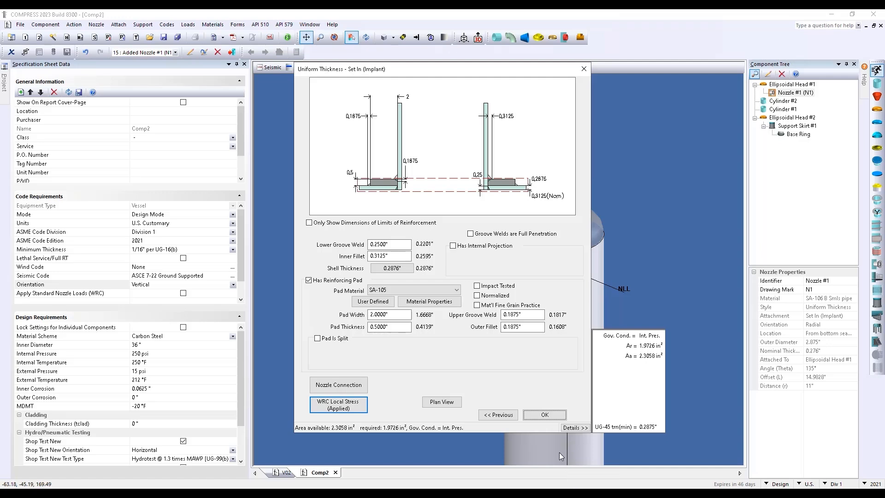
Move Nozzle #1 to a 6" distance, accept the length warning and reinforcement settings
{"action": "left_click", "coordinate": [545, 415]}
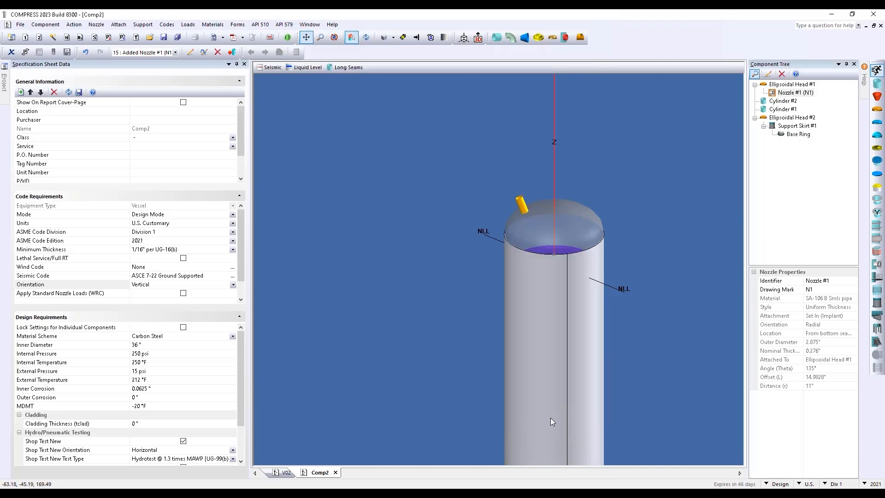
{"action": "middle_click_drag", "start_coordinate": [434, 239], "coordinate": [477, 230]}
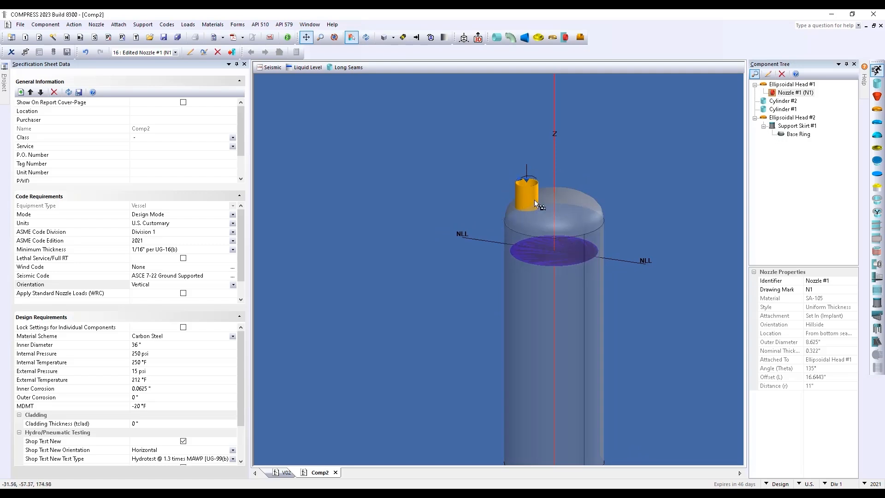
{"action": "double_click", "coordinate": [522, 187]}
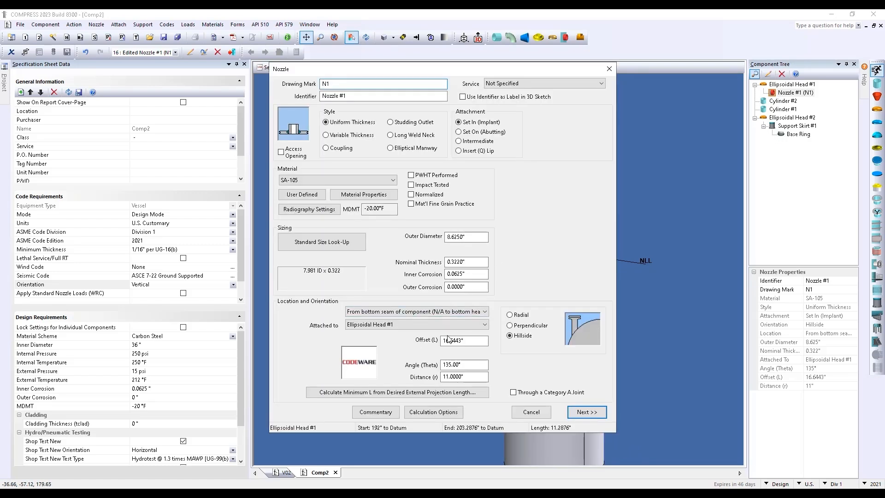
{"action": "double_click", "coordinate": [469, 377]}
{"action": "type", "text": "6"}
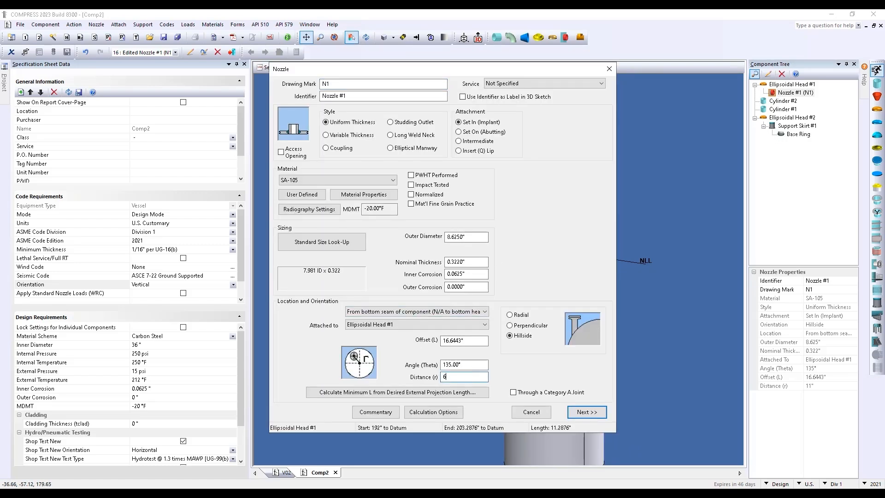
{"action": "left_click", "coordinate": [597, 412]}
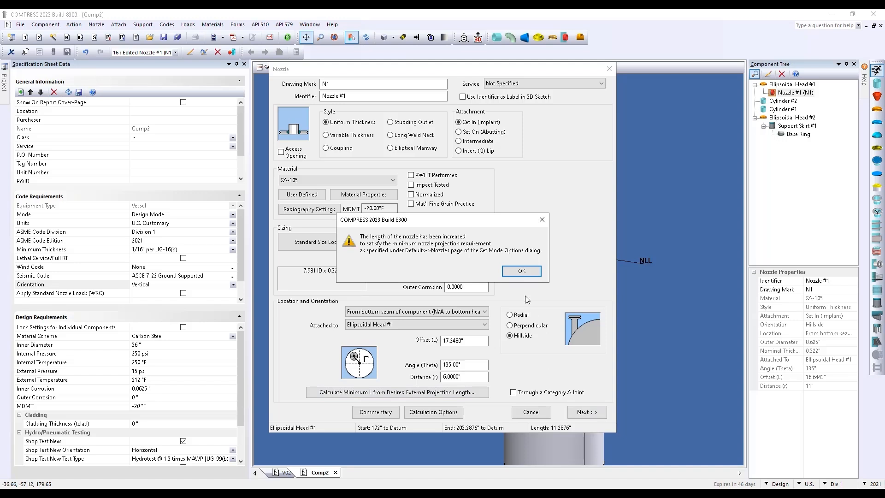
{"action": "left_click", "coordinate": [521, 271]}
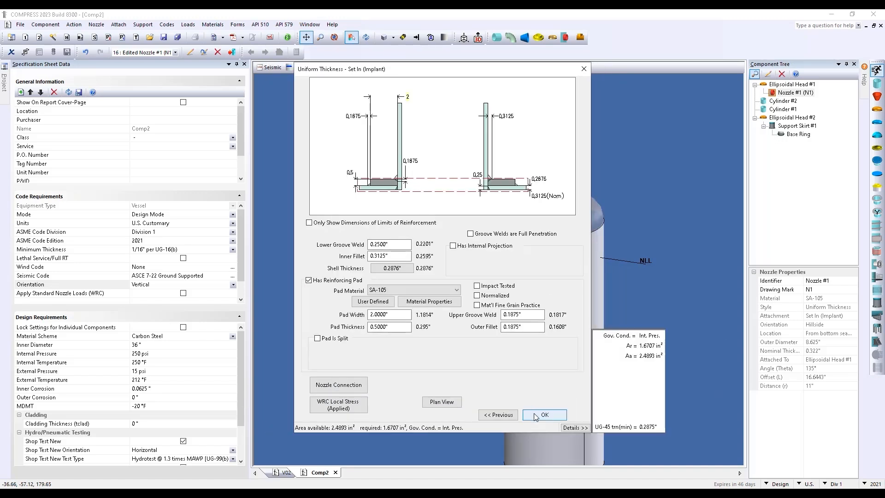
{"action": "left_click", "coordinate": [544, 414]}
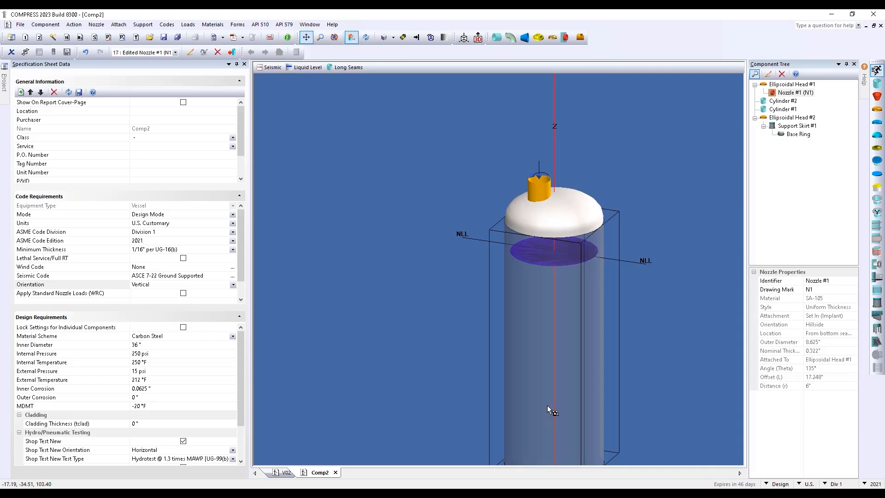
Copy Nozzle #1 and paste it on Cylinder #2 as radial Nozzle #2 at 90°
{"action": "left_click_drag", "start_coordinate": [721, 300], "coordinate": [612, 362]}
{"action": "left_click_drag", "start_coordinate": [630, 303], "coordinate": [641, 257]}
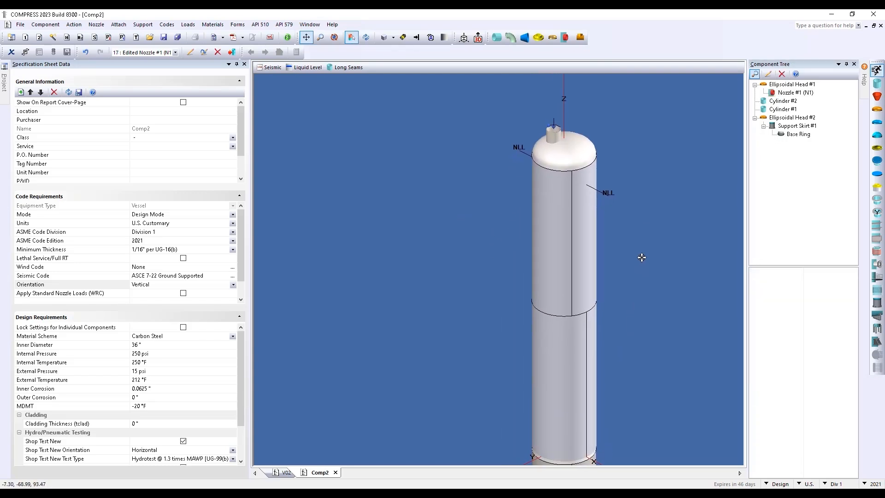
{"action": "left_click", "coordinate": [555, 131]}
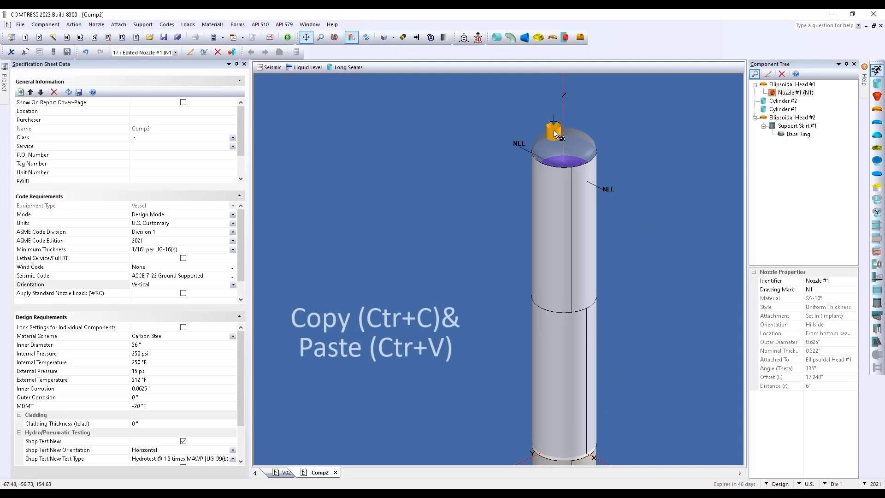
{"action": "key", "text": "ctrl+c"}
{"action": "key", "text": "ctrl+v"}
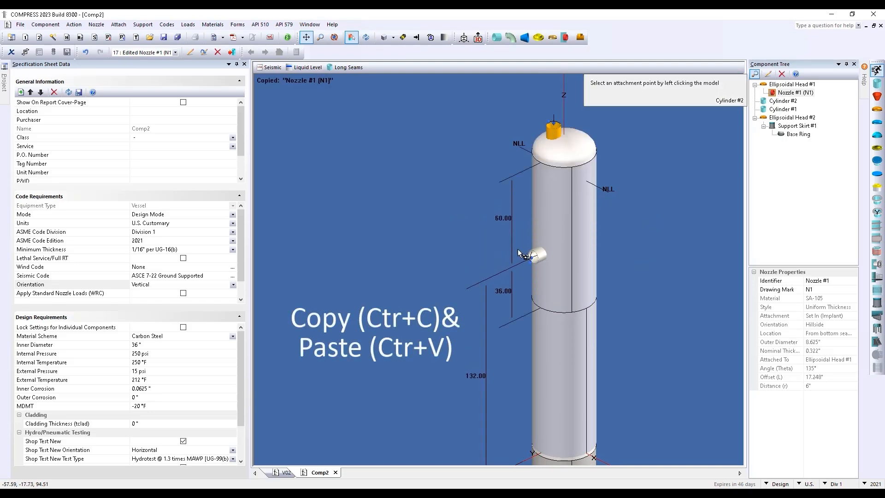
{"action": "left_click", "coordinate": [523, 208]}
{"action": "middle_click_drag", "start_coordinate": [572, 279], "coordinate": [599, 282]}
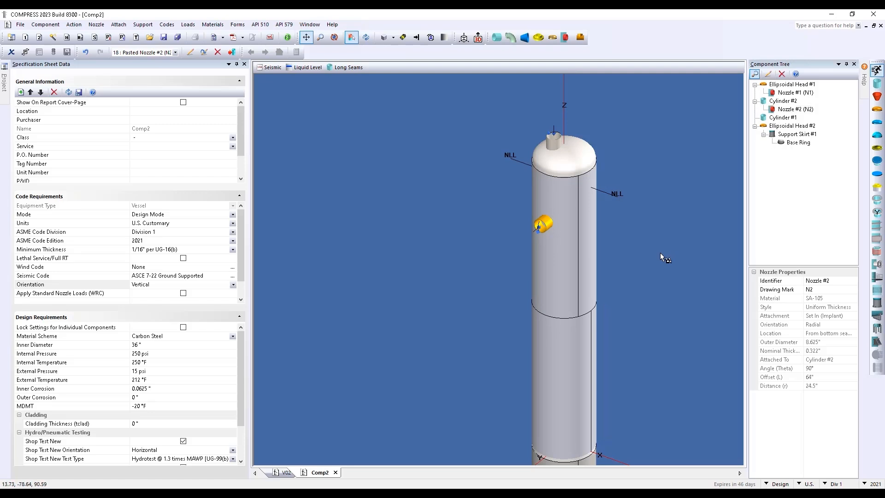
{"action": "left_click_drag", "start_coordinate": [660, 253], "coordinate": [658, 277]}
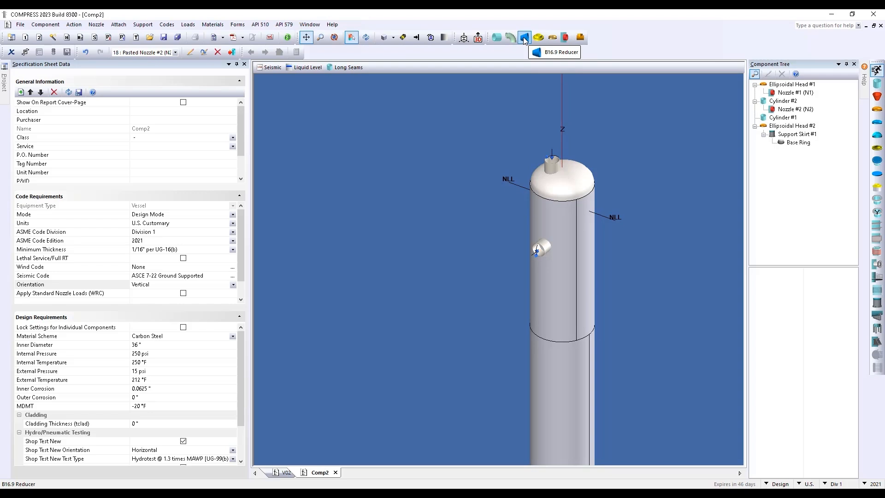
Add a B16.5 flange to the side nozzle and a Welding Neck B16.5 flange to the top nozzle
{"action": "left_click", "coordinate": [538, 37]}
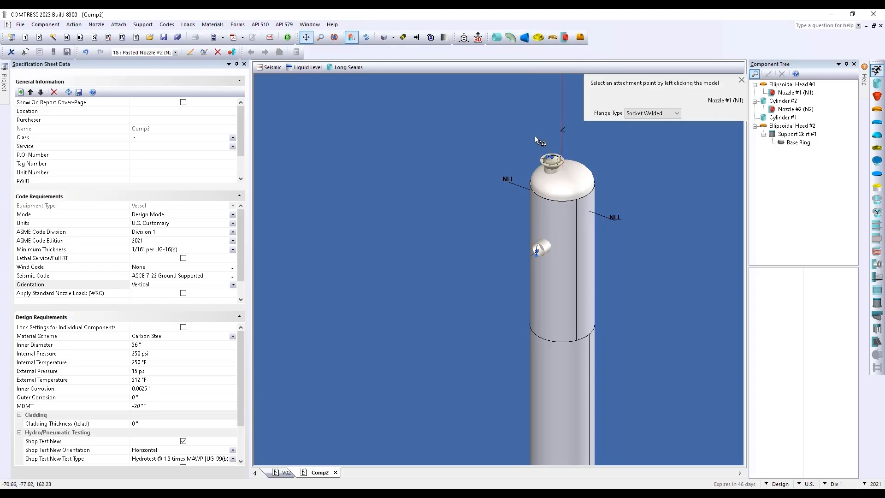
{"action": "left_click", "coordinate": [543, 248]}
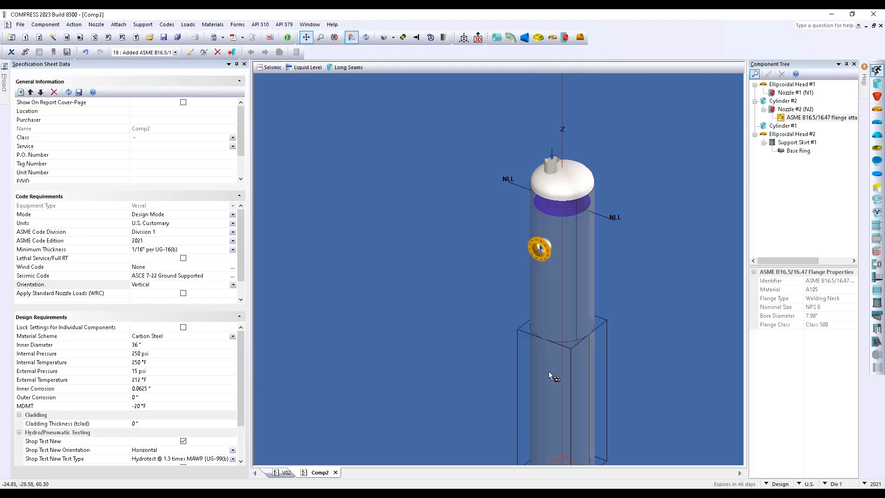
{"action": "left_click", "coordinate": [537, 38]}
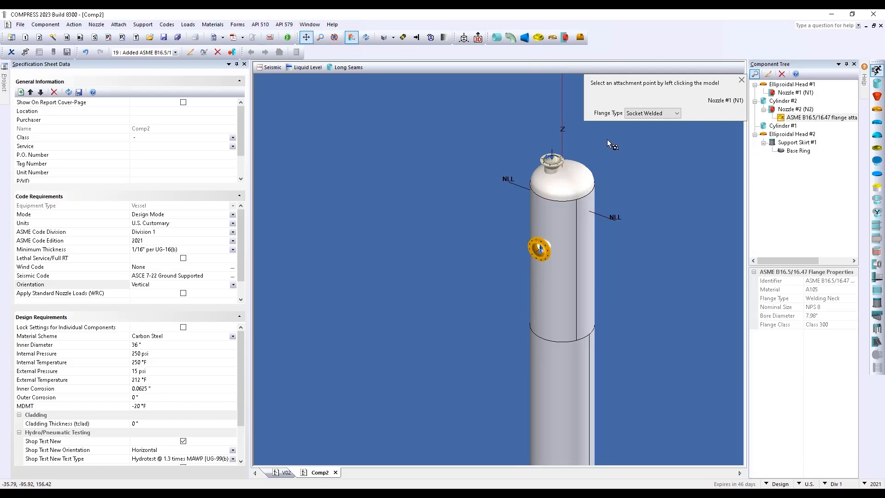
{"action": "left_click", "coordinate": [677, 113]}
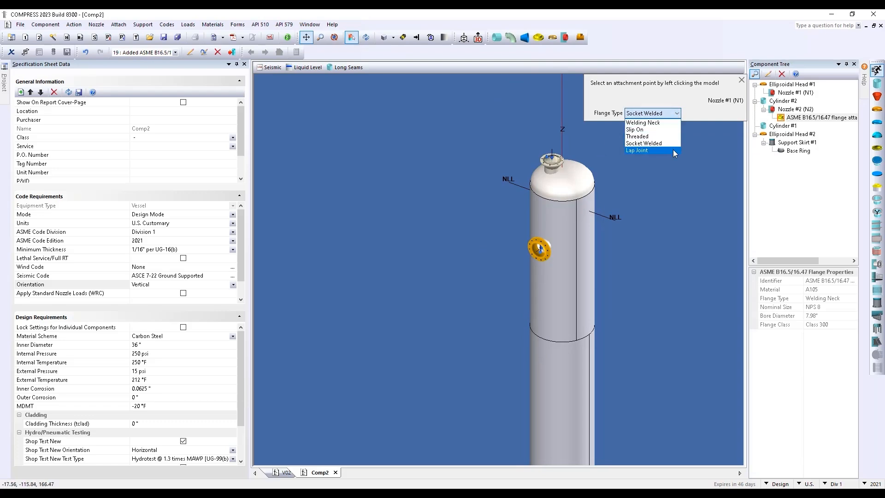
{"action": "left_click", "coordinate": [663, 122]}
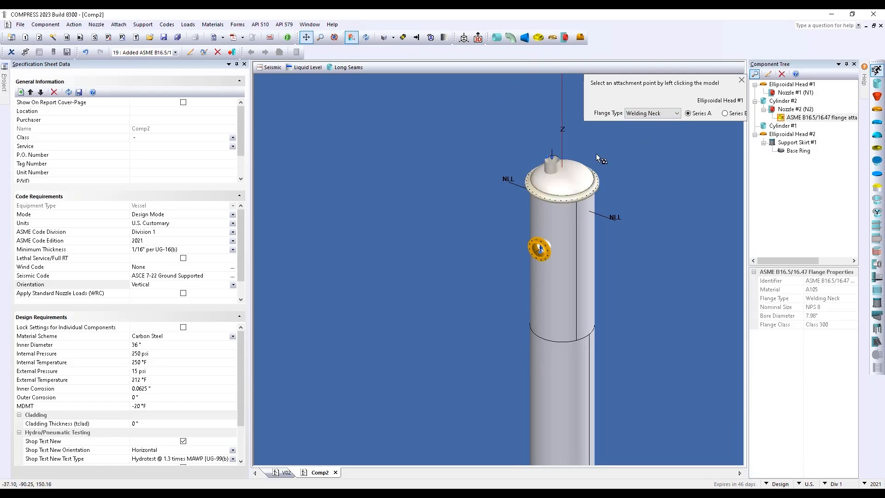
{"action": "left_click", "coordinate": [552, 161]}
{"action": "scroll", "coordinate": [566, 295], "scroll_direction": "down", "scroll_amount": 5}
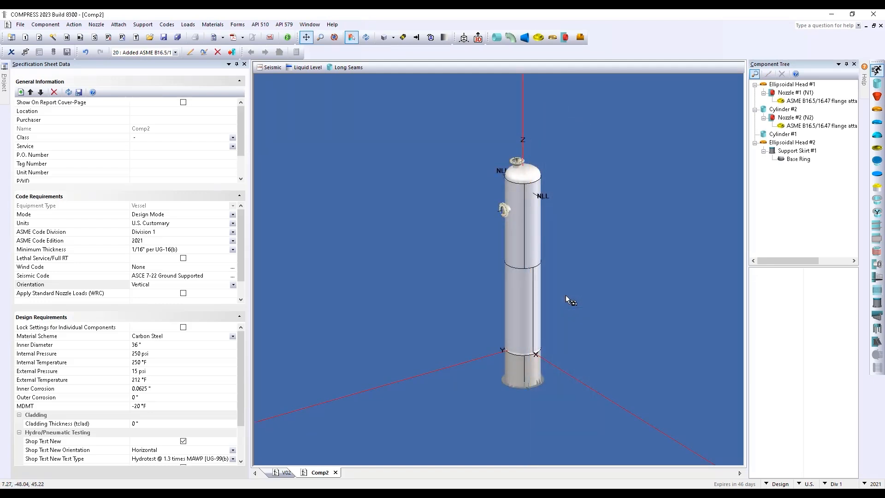
Run the vessel calculations and continue past the deficiencies list to Comp2's design report
{"action": "left_click", "coordinate": [286, 39]}
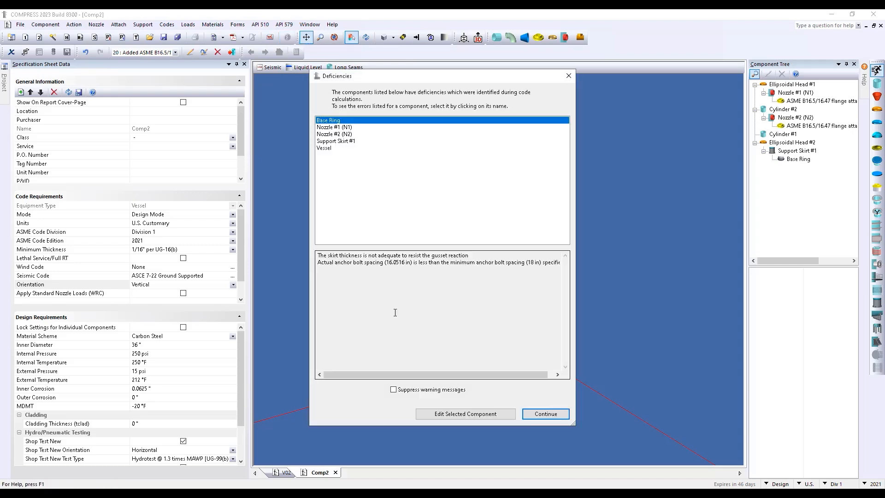
{"action": "left_click", "coordinate": [540, 411]}
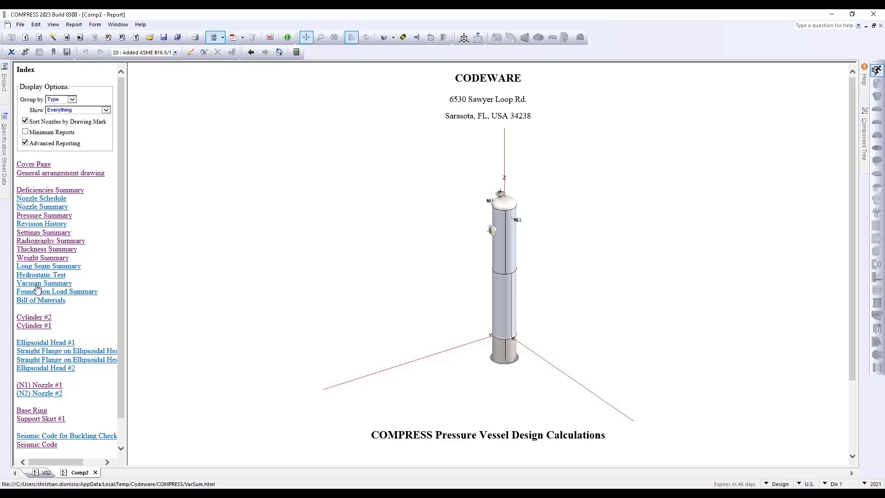
Show the Deficiencies Summary flagging Base Ring, Nozzle #2 and Support Skirt #1
{"action": "scroll", "coordinate": [33, 447], "scroll_direction": "down", "scroll_amount": 1}
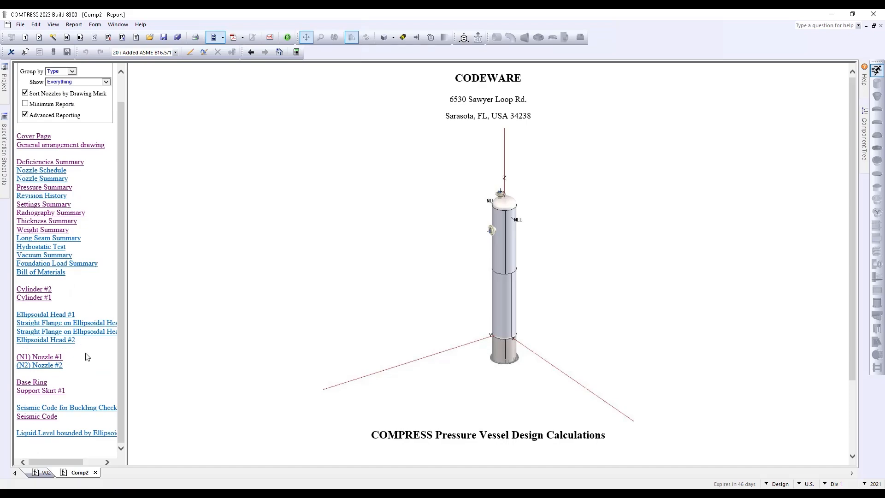
{"action": "left_click", "coordinate": [77, 164]}
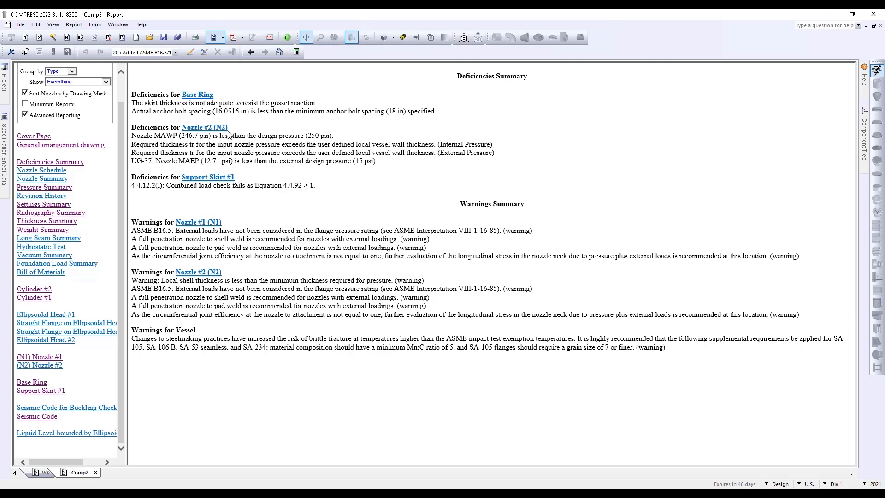
Review Nozzle #2 (N2)'s flange, weld sizing and UG-40 reinforcement calculations at 250.69 psi, 250 °F
{"action": "left_click", "coordinate": [203, 129]}
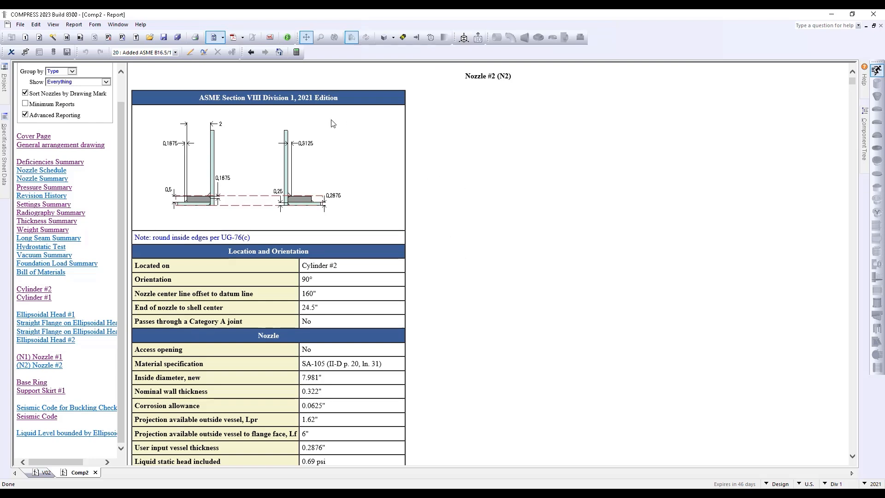
{"action": "scroll", "coordinate": [444, 227], "scroll_direction": "down", "scroll_amount": 3}
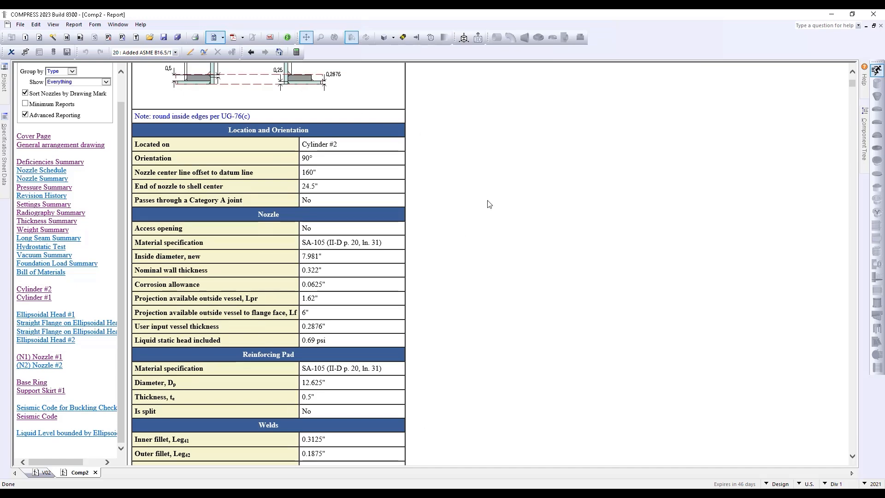
{"action": "scroll", "coordinate": [484, 202], "scroll_direction": "down", "scroll_amount": 6}
{"action": "scroll", "coordinate": [482, 222], "scroll_direction": "down", "scroll_amount": 6}
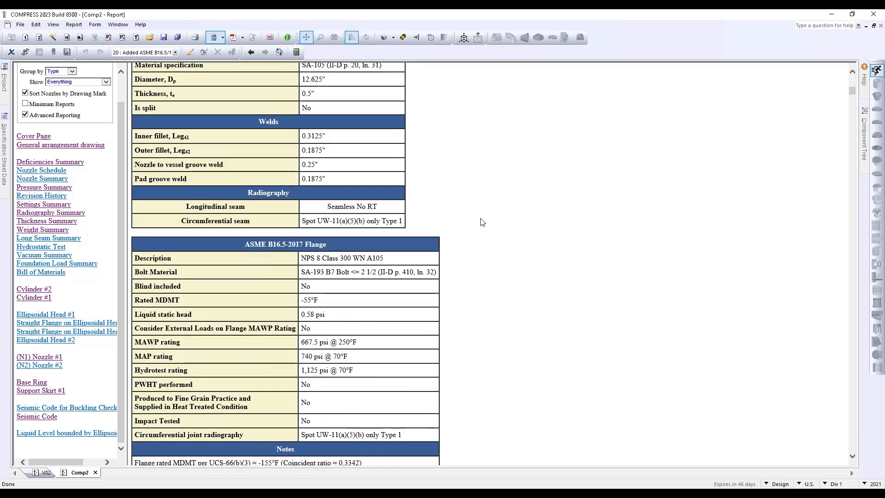
{"action": "scroll", "coordinate": [481, 222], "scroll_direction": "down", "scroll_amount": 6}
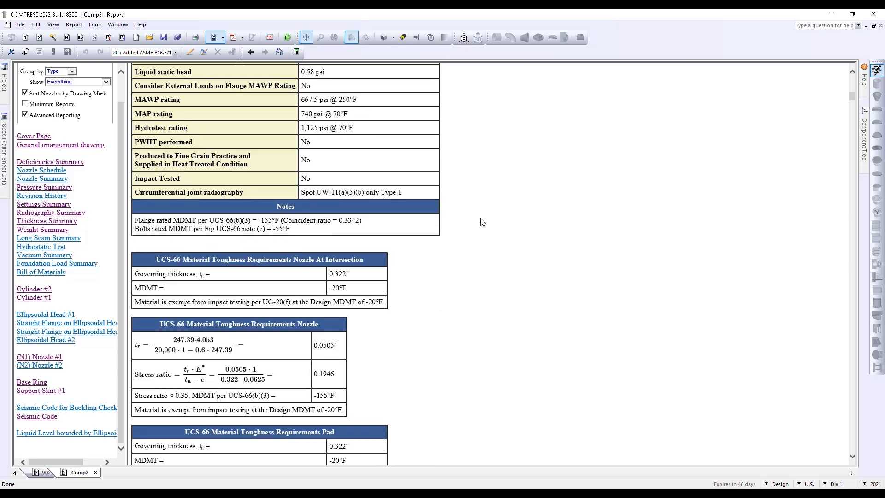
{"action": "scroll", "coordinate": [482, 222], "scroll_direction": "down", "scroll_amount": 6}
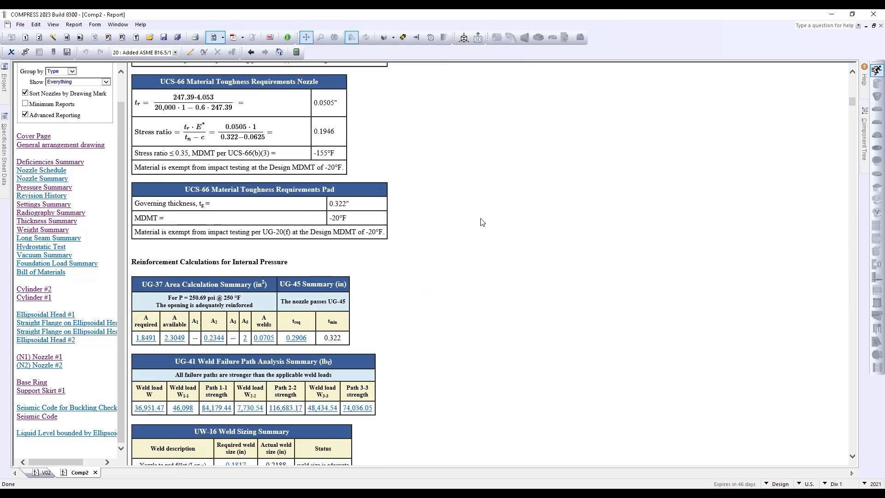
{"action": "scroll", "coordinate": [481, 222], "scroll_direction": "down", "scroll_amount": 3}
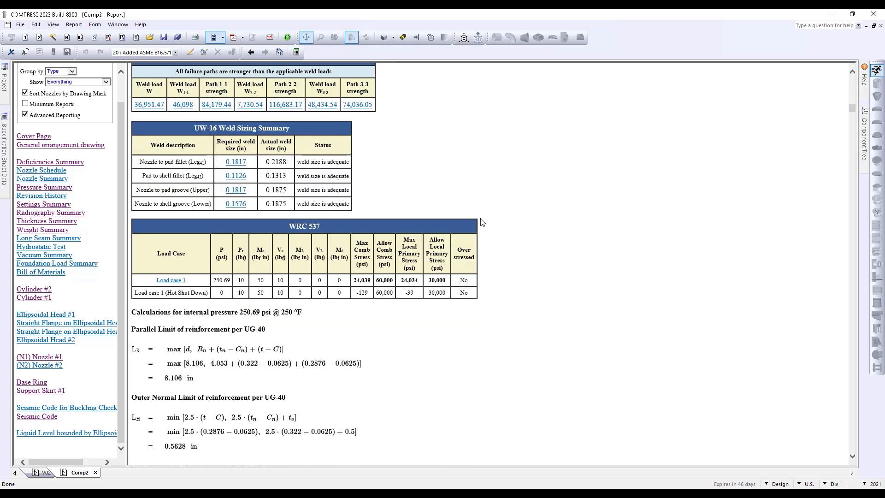
{"action": "scroll", "coordinate": [482, 222], "scroll_direction": "down", "scroll_amount": 5}
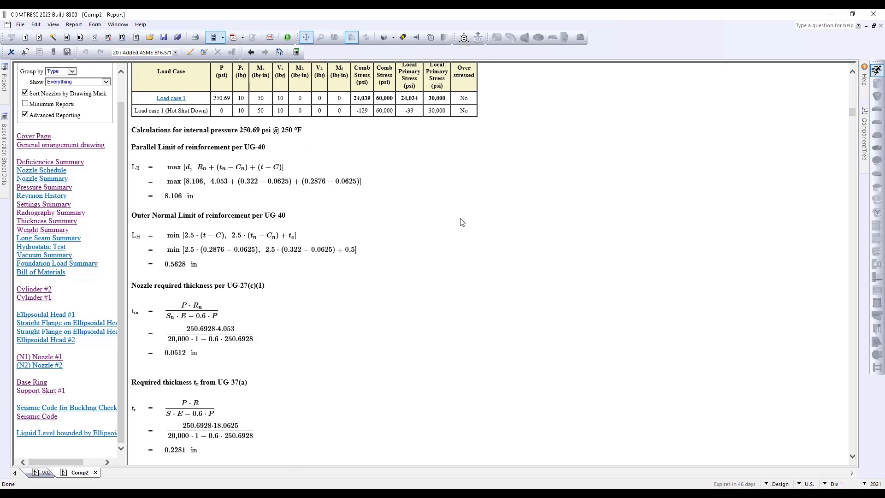
{"action": "left_click_drag", "start_coordinate": [245, 147], "coordinate": [269, 147]}
{"action": "left_click", "coordinate": [416, 224]}
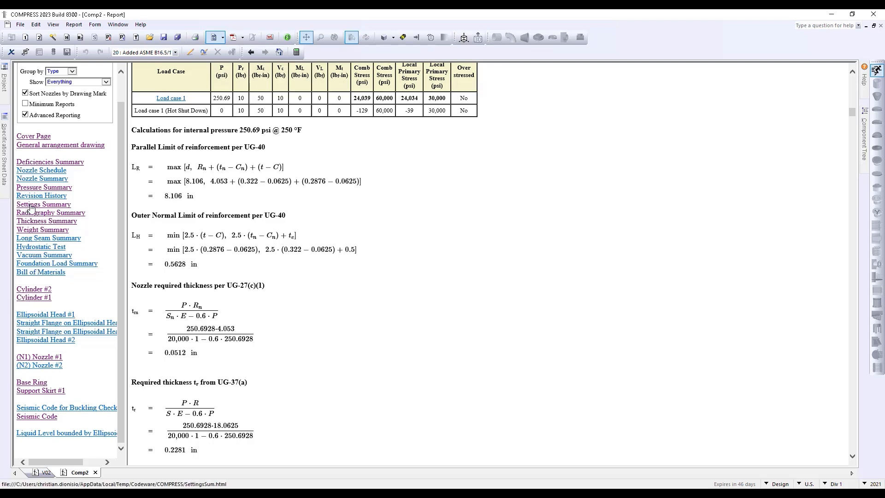
Review the report's Pressure Summary and Settings Summary pages
{"action": "left_click", "coordinate": [30, 189]}
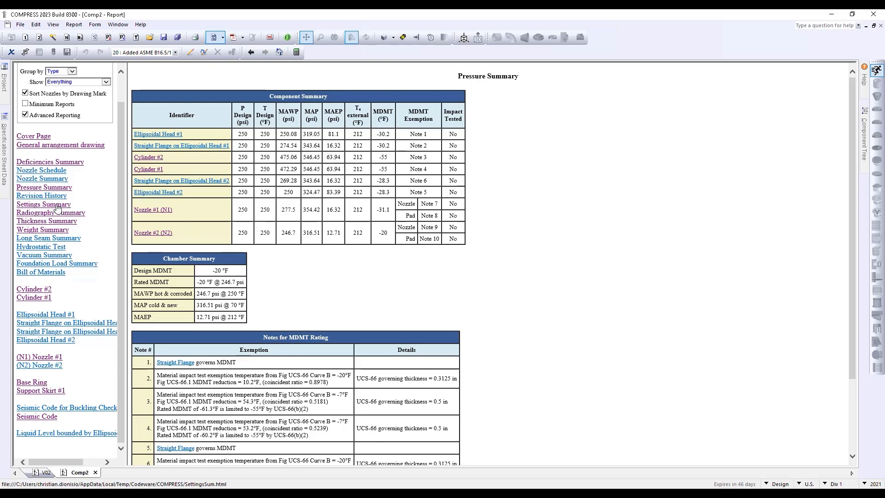
{"action": "left_click", "coordinate": [27, 205]}
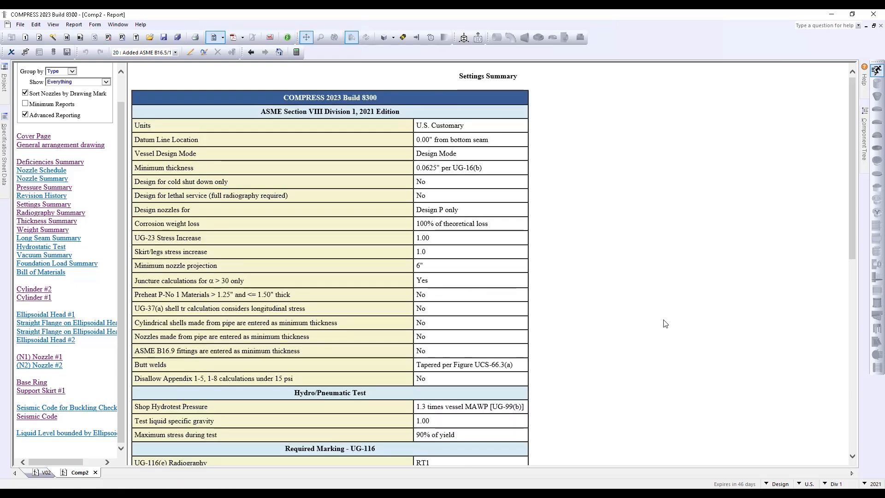
{"action": "scroll", "coordinate": [665, 323], "scroll_direction": "down", "scroll_amount": 5}
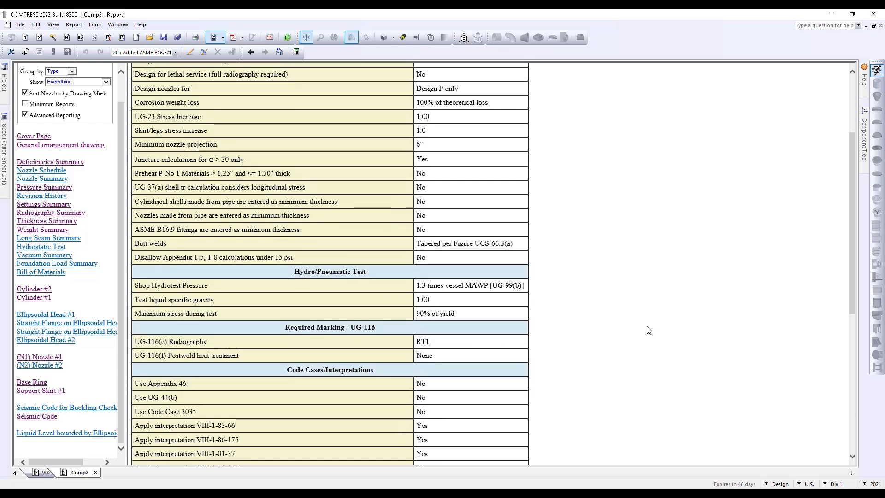
{"action": "scroll", "coordinate": [648, 330], "scroll_direction": "down", "scroll_amount": 2}
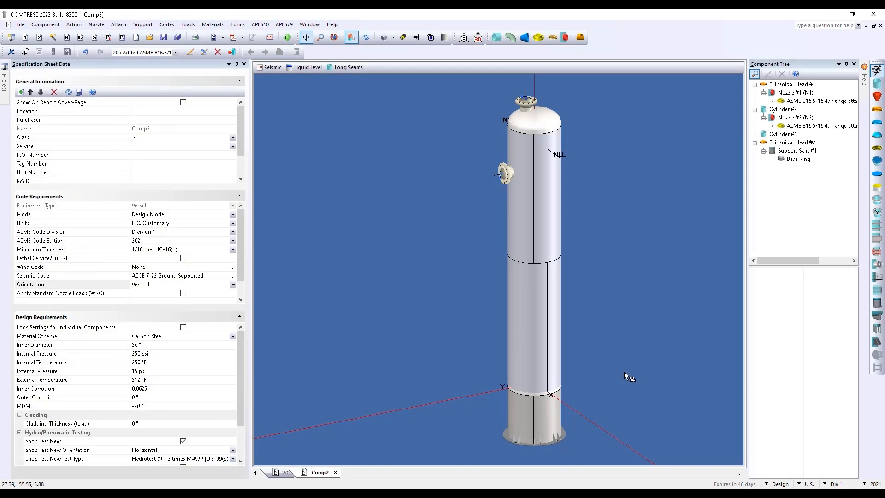
Create a new ASME U-1A Manufacturer's Data Report form for the Comp2 vessel
{"action": "left_click", "coordinate": [238, 27]}
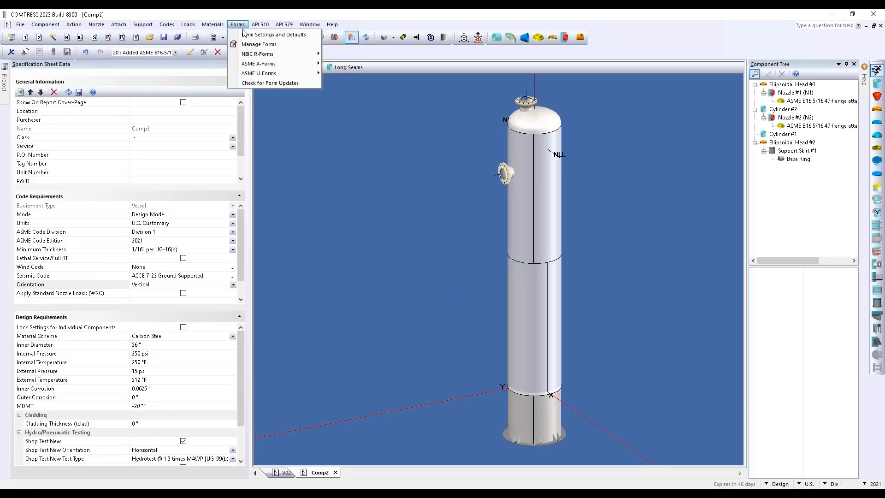
{"action": "mouse_move", "coordinate": [249, 55]}
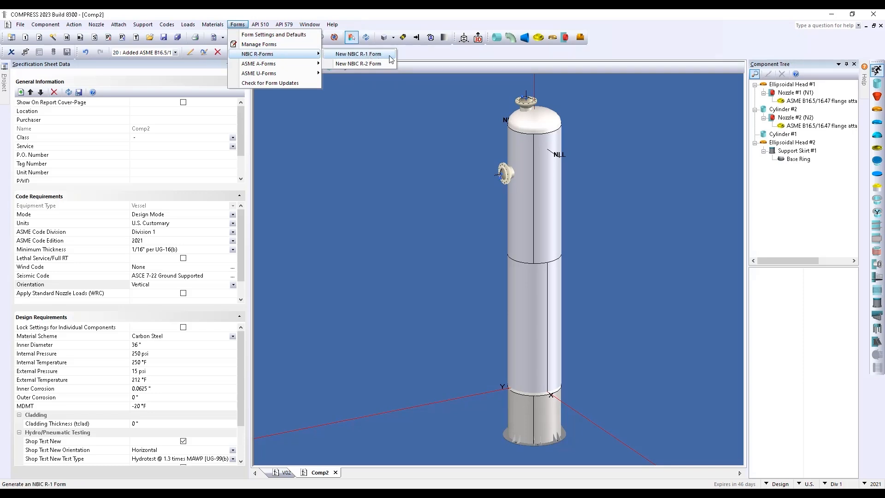
{"action": "mouse_move", "coordinate": [305, 66]}
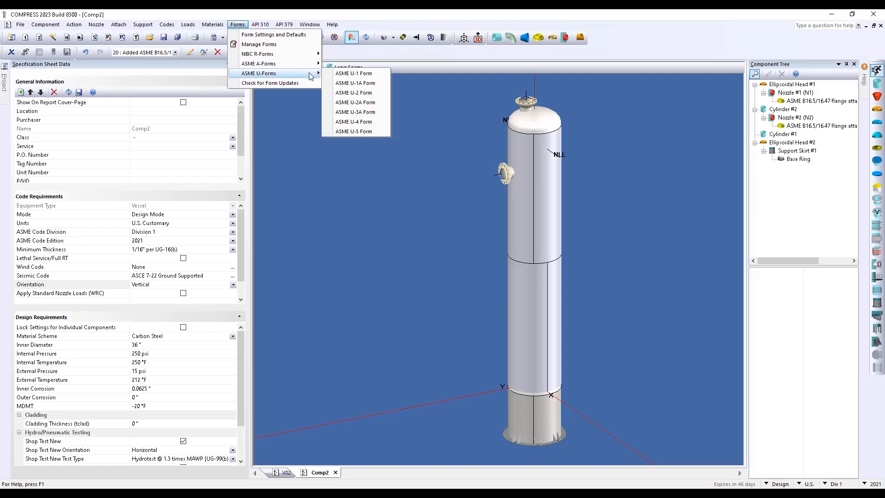
{"action": "left_click", "coordinate": [377, 84]}
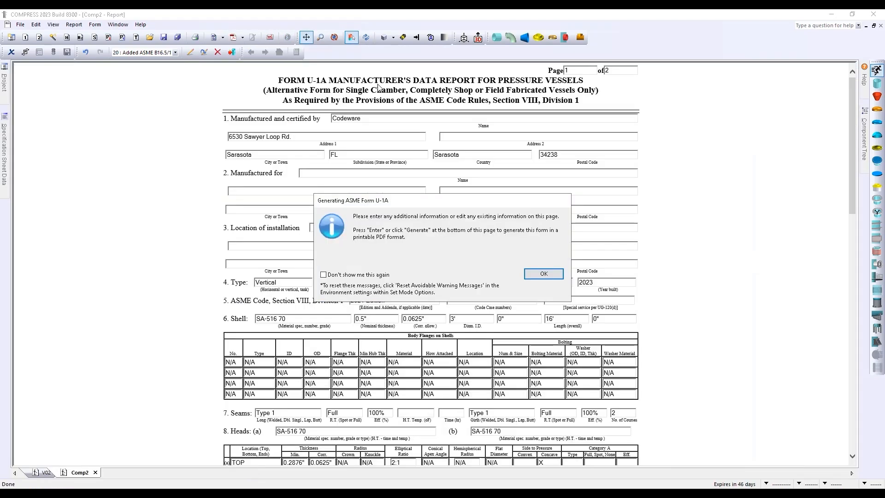
Dismiss the notice and review the U-1A data: MAWP 246.7 psi, 320.71 psi hydrotest, nozzles N1, N2
{"action": "left_click", "coordinate": [542, 274]}
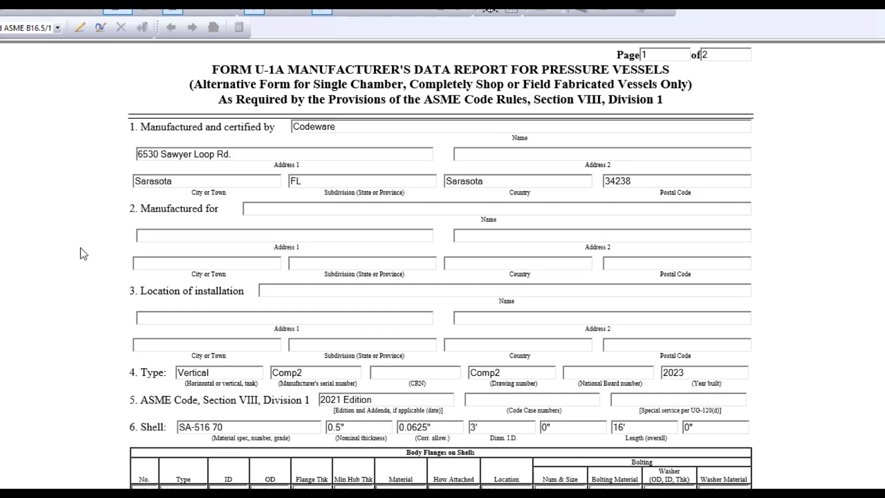
{"action": "scroll", "coordinate": [81, 248], "scroll_direction": "down", "scroll_amount": 2}
{"action": "scroll", "coordinate": [80, 248], "scroll_direction": "down", "scroll_amount": 4}
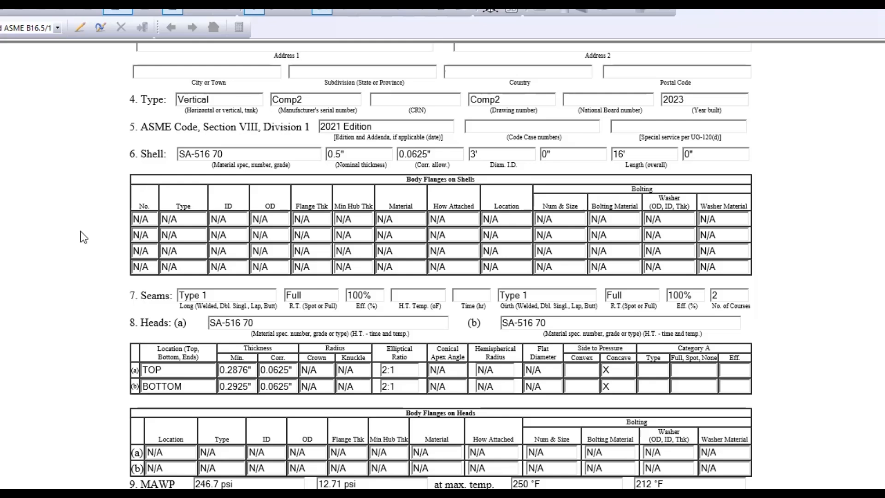
{"action": "scroll", "coordinate": [93, 338], "scroll_direction": "down", "scroll_amount": 6}
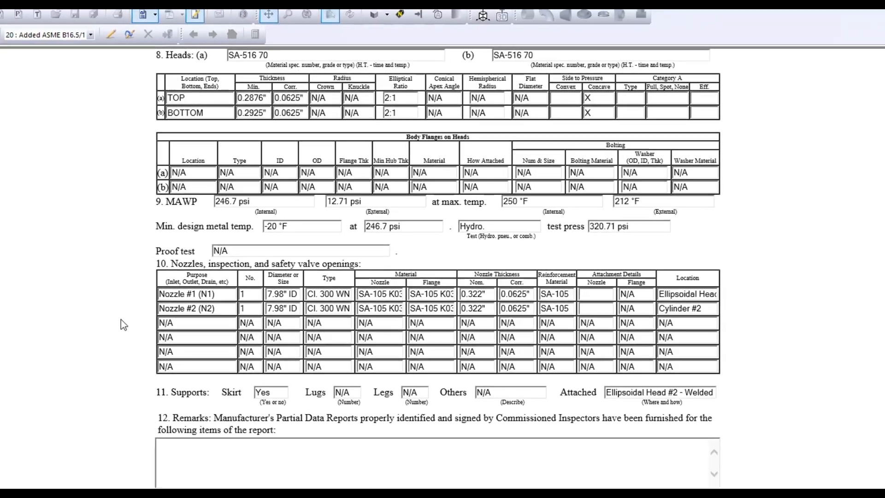
{"action": "scroll", "coordinate": [90, 342], "scroll_direction": "down", "scroll_amount": 4}
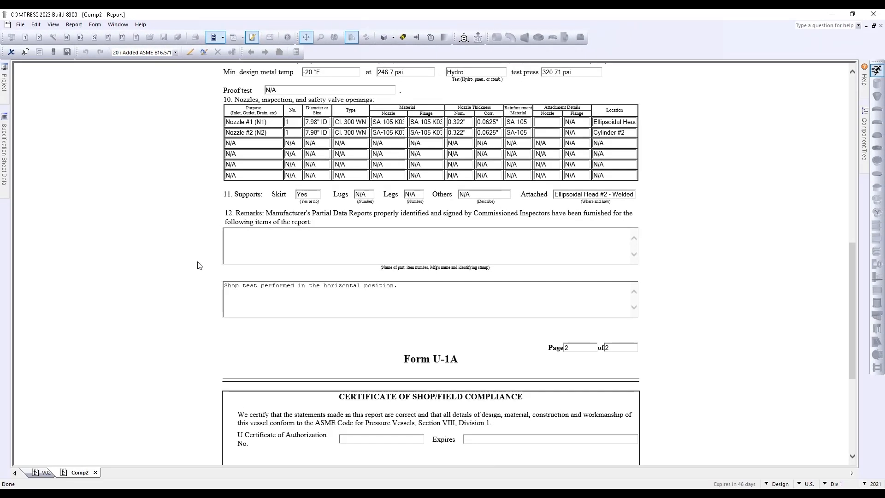
{"action": "scroll", "coordinate": [199, 266], "scroll_direction": "down", "scroll_amount": 3}
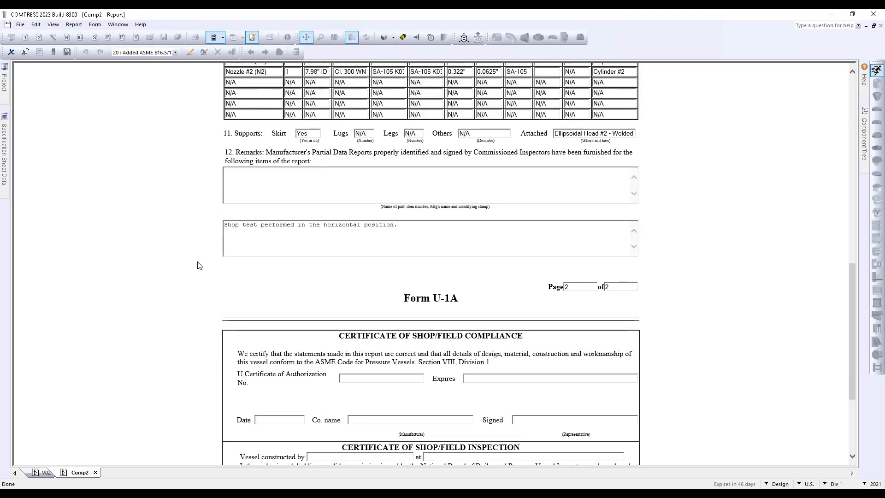
{"action": "scroll", "coordinate": [199, 266], "scroll_direction": "down", "scroll_amount": 3}
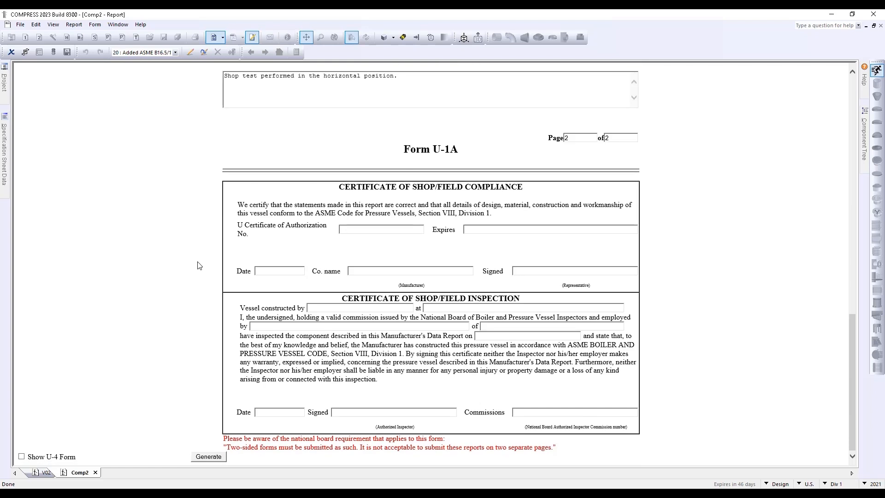
Generate the U-1A form as ASME_U1AFormComp2.pdf and close Acrobat after viewing it
{"action": "left_click", "coordinate": [209, 456]}
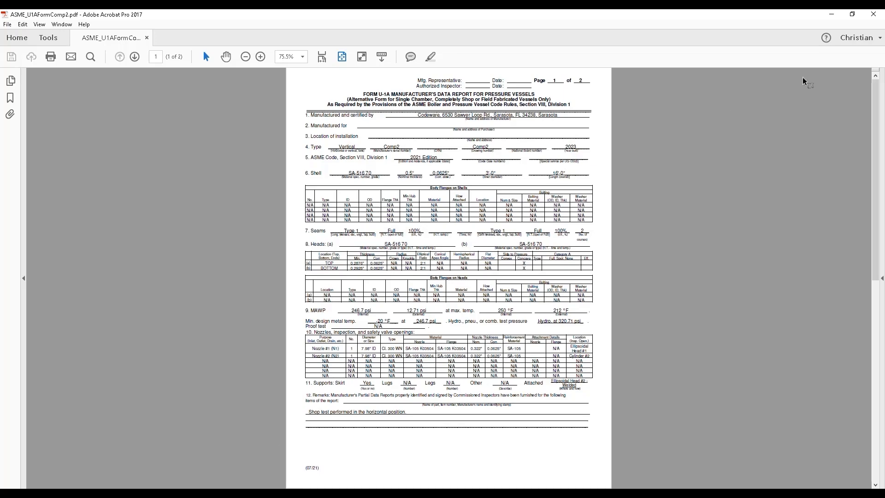
{"action": "left_click", "coordinate": [869, 15]}
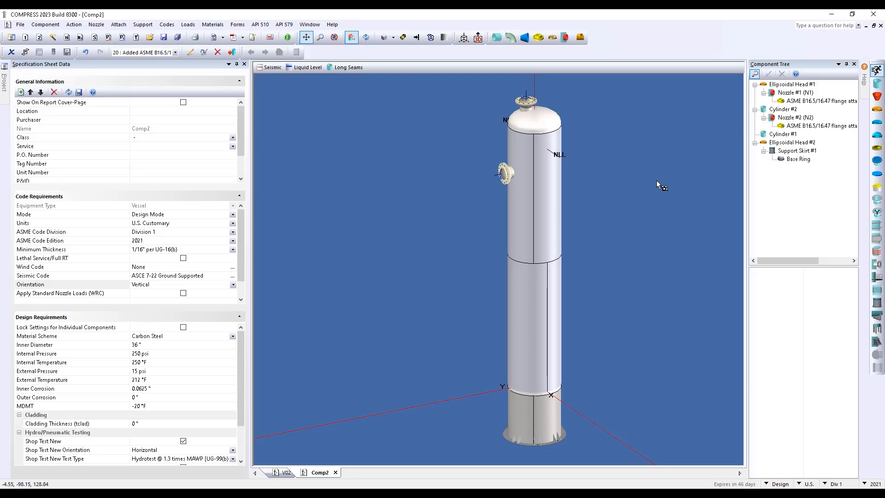
{"action": "left_click", "coordinate": [237, 25]}
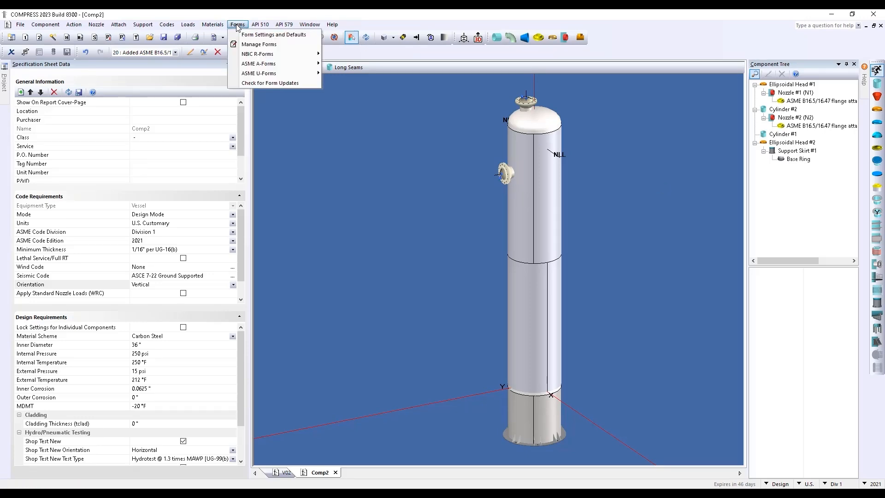
{"action": "left_click", "coordinate": [259, 44]}
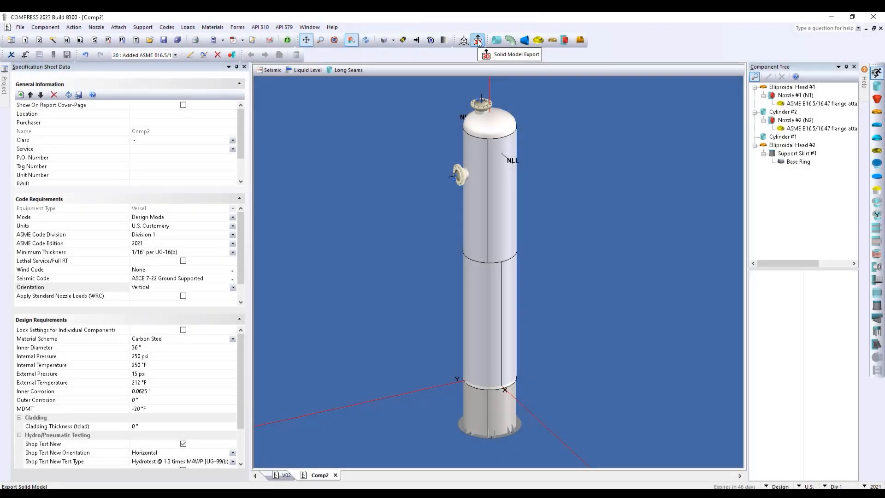
Export the vessel solid model as Comp2.xml3d in Codeware XML 3D format
{"action": "left_click", "coordinate": [478, 41]}
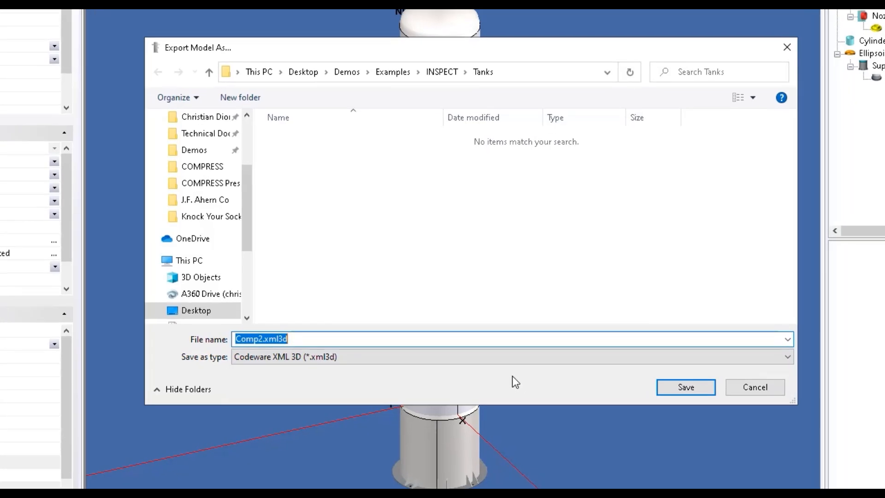
{"action": "left_click", "coordinate": [529, 351]}
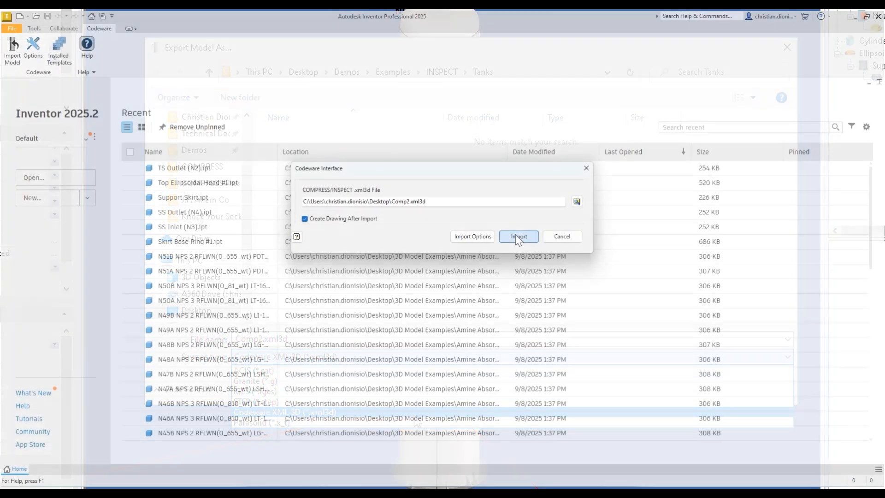
{"action": "left_click", "coordinate": [518, 236]}
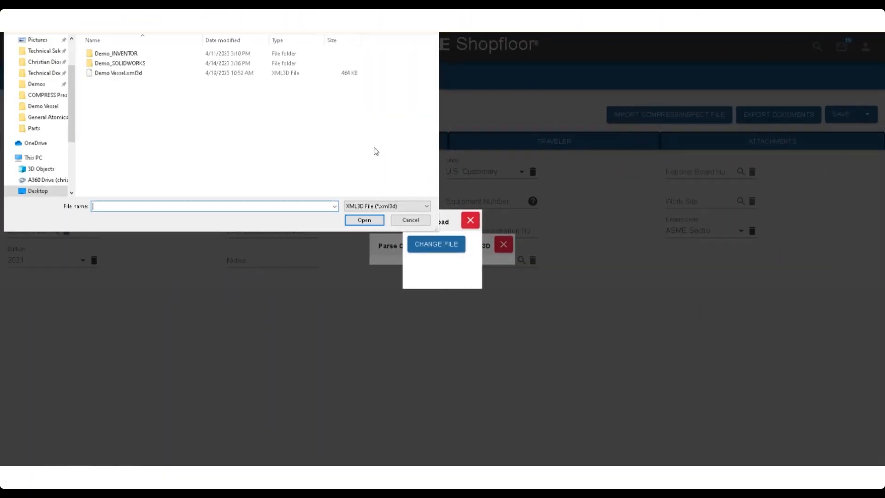
Import Demo Vessel.xml3d into the Demo Vessel record and save its weld data
{"action": "left_click", "coordinate": [130, 74]}
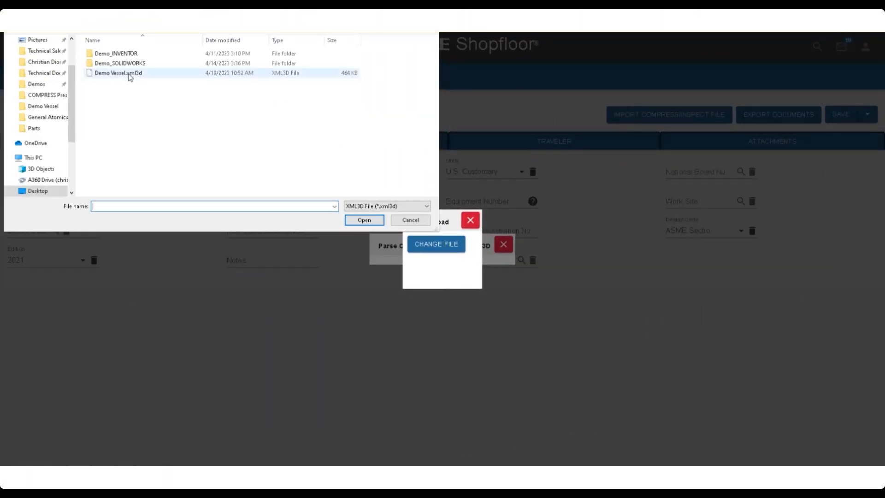
{"action": "left_click", "coordinate": [364, 220]}
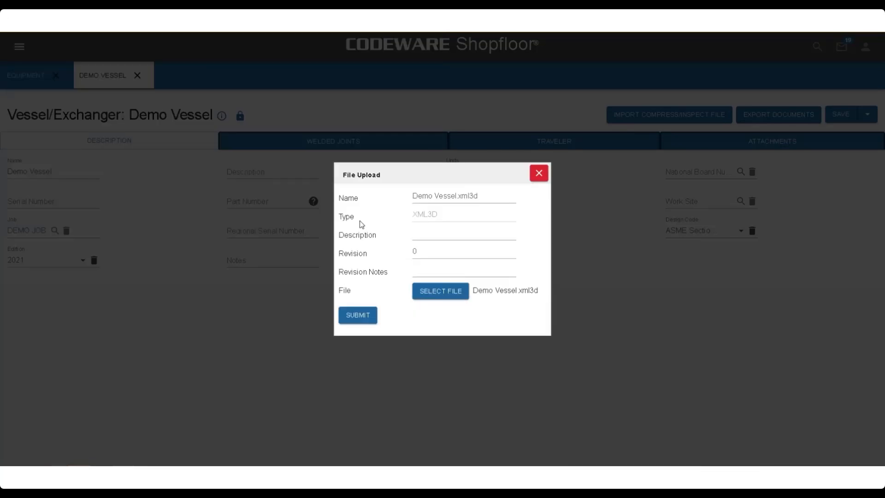
{"action": "left_click", "coordinate": [368, 315]}
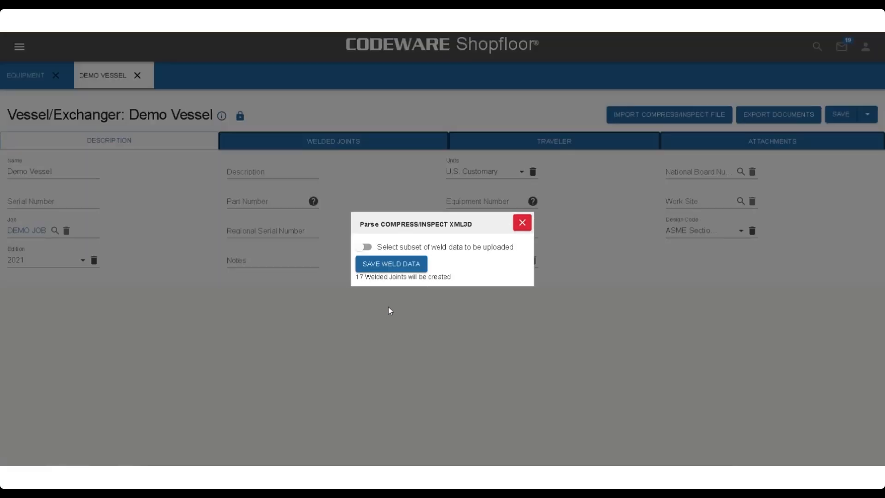
{"action": "left_click", "coordinate": [390, 263]}
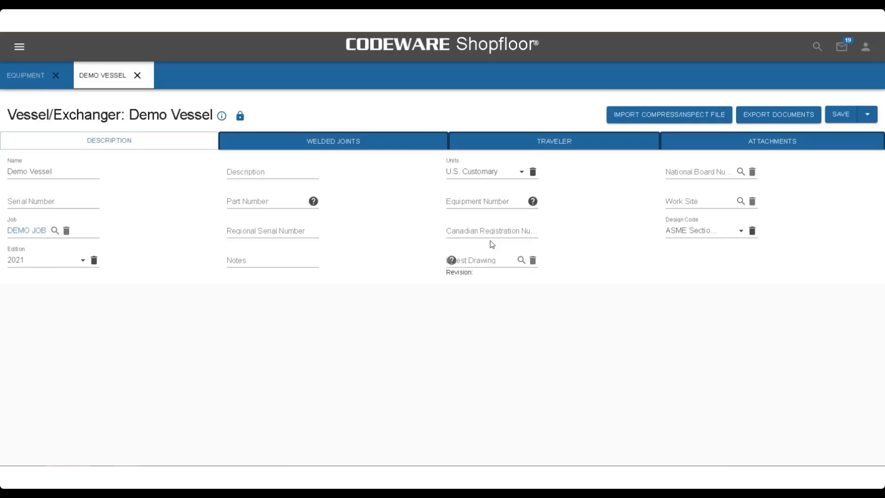
Open the weld details of the Cylinder #2 to Cylinder #1 seam among the 17 welded joints
{"action": "left_click", "coordinate": [354, 141]}
{"action": "scroll", "coordinate": [300, 225], "scroll_direction": "down", "scroll_amount": 1}
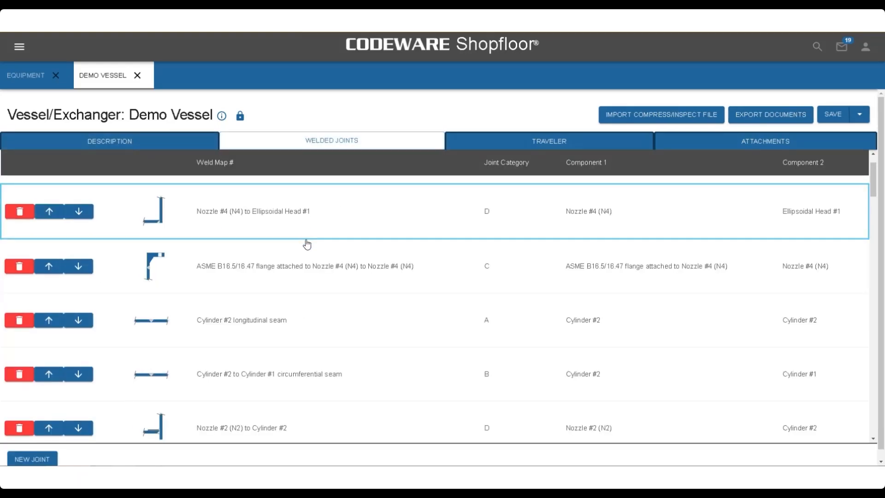
{"action": "scroll", "coordinate": [306, 247], "scroll_direction": "down", "scroll_amount": 3}
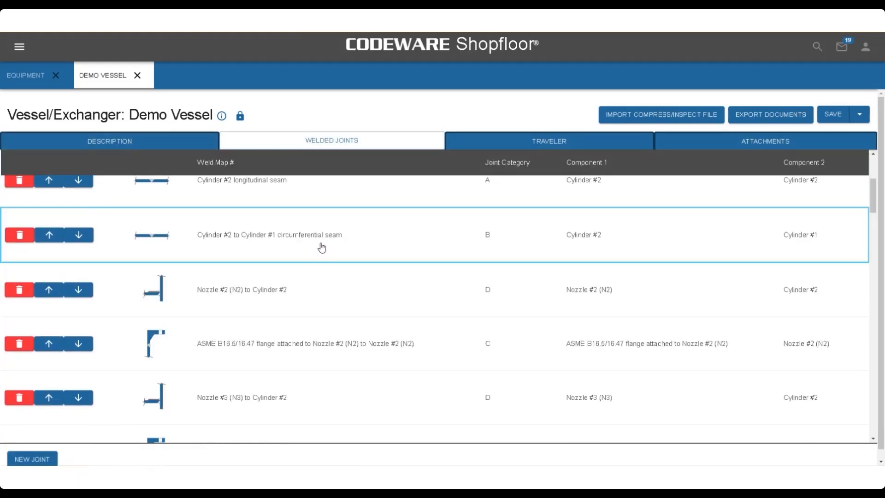
{"action": "left_click", "coordinate": [322, 247]}
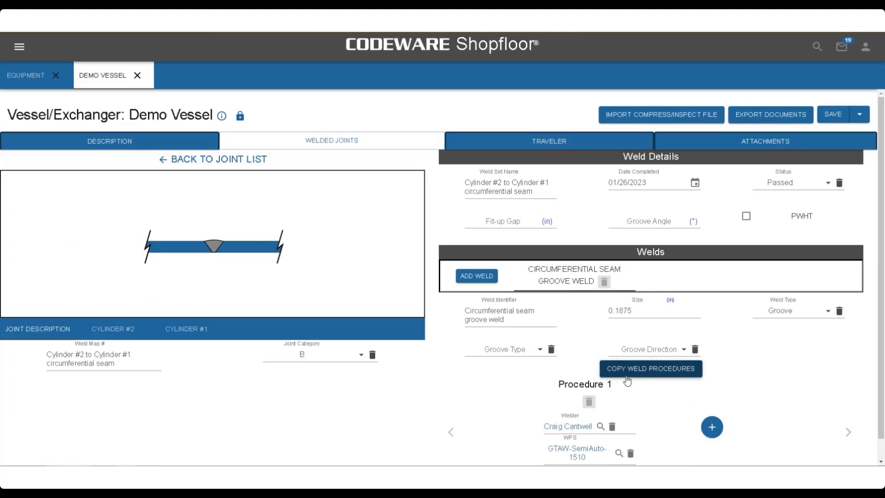